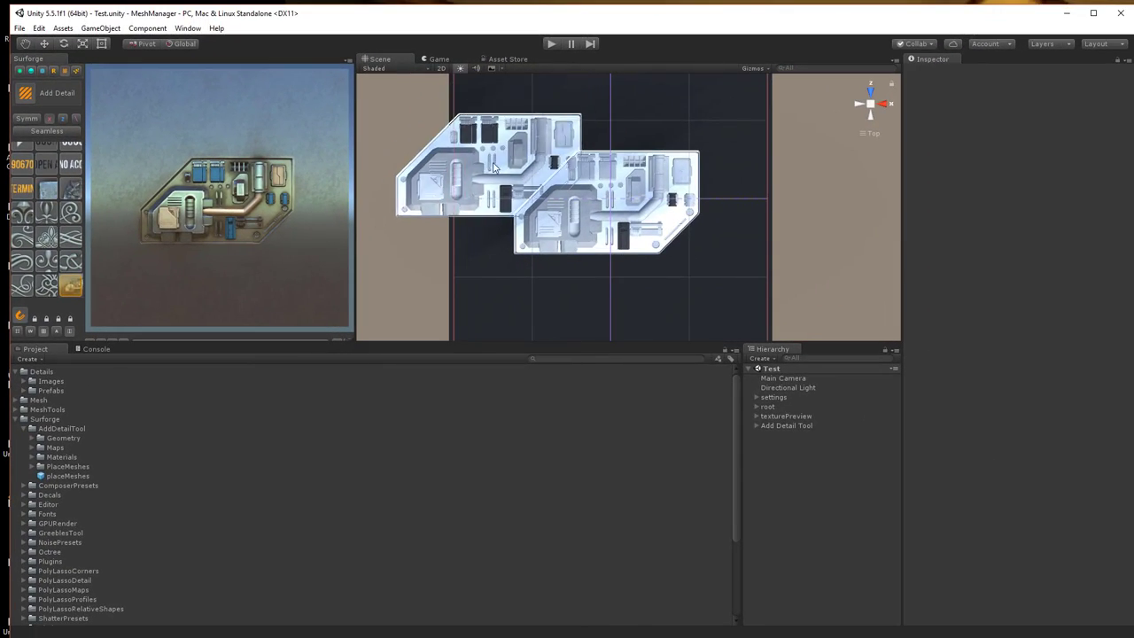
Place additional copies of the custom tech panel detail around the existing panel in the scene.
{"action": "scroll", "coordinate": [495, 167], "scroll_direction": "up", "scroll_amount": 2}
{"action": "left_click_drag", "start_coordinate": [466, 134], "coordinate": [495, 164]}
{"action": "left_click", "coordinate": [500, 170]}
{"action": "left_click", "coordinate": [631, 112]}
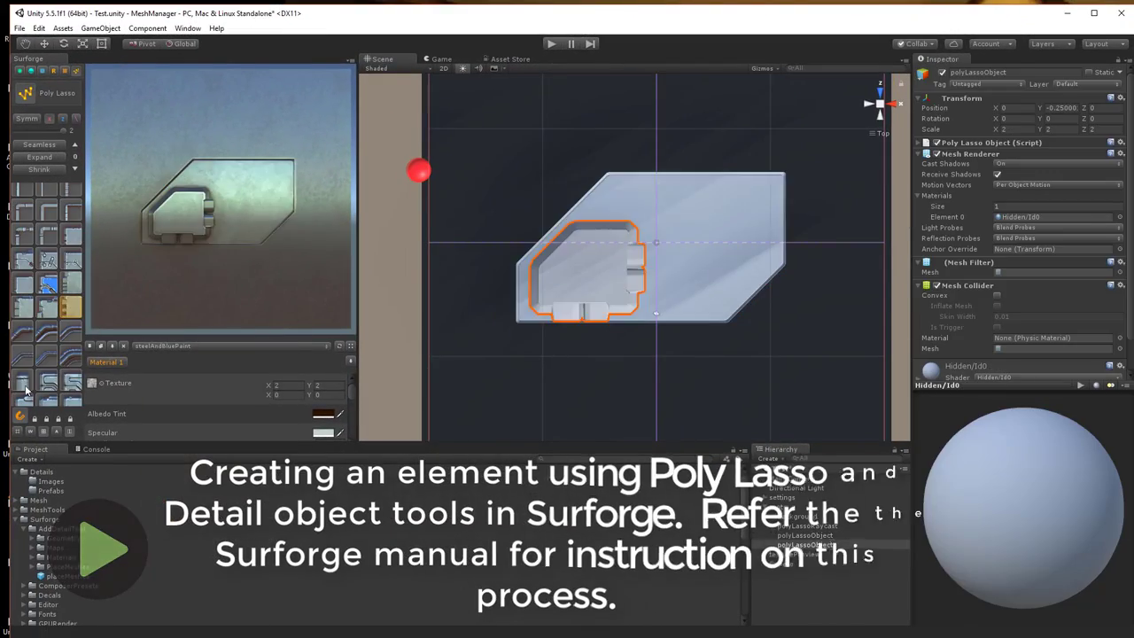
Place a capsule, a square panel and several greeble details on the inner panel and beside the pipe.
{"action": "left_click", "coordinate": [604, 266]}
{"action": "left_click", "coordinate": [567, 280]}
{"action": "left_click", "coordinate": [655, 246]}
{"action": "left_click", "coordinate": [677, 299]}
{"action": "left_click", "coordinate": [693, 230]}
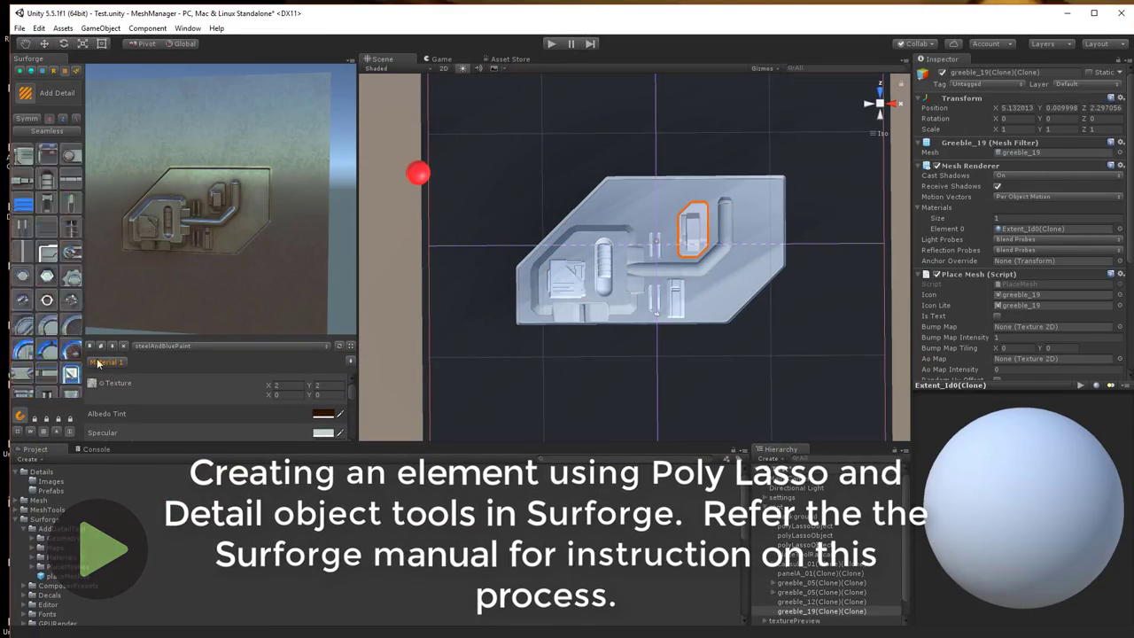
Add a row of greeble details along the upper part of the base plate.
{"action": "left_click", "coordinate": [621, 196]}
{"action": "left_click", "coordinate": [652, 196]}
{"action": "left_click", "coordinate": [727, 206]}
{"action": "left_click", "coordinate": [760, 203]}
{"action": "left_click", "coordinate": [71, 228]}
{"action": "left_click", "coordinate": [691, 188]}
Place rivets and small greebles around the base plate's corners, lower edge and pipe.
{"action": "scroll", "coordinate": [53, 358], "scroll_direction": "down", "scroll_amount": 3}
{"action": "left_click", "coordinate": [771, 261]}
{"action": "left_click", "coordinate": [526, 267]}
{"action": "left_click", "coordinate": [530, 311]}
{"action": "left_click", "coordinate": [709, 288]}
{"action": "left_click", "coordinate": [577, 250]}
{"action": "left_click", "coordinate": [669, 223]}
{"action": "left_click", "coordinate": [752, 286]}
{"action": "left_click", "coordinate": [691, 257]}
Assign the concrete material to the square panel detail and set materials on other details of the plate.
{"action": "left_click", "coordinate": [323, 414]}
{"action": "scroll", "coordinate": [660, 257], "scroll_direction": "up", "scroll_amount": 3}
{"action": "left_click", "coordinate": [545, 259]}
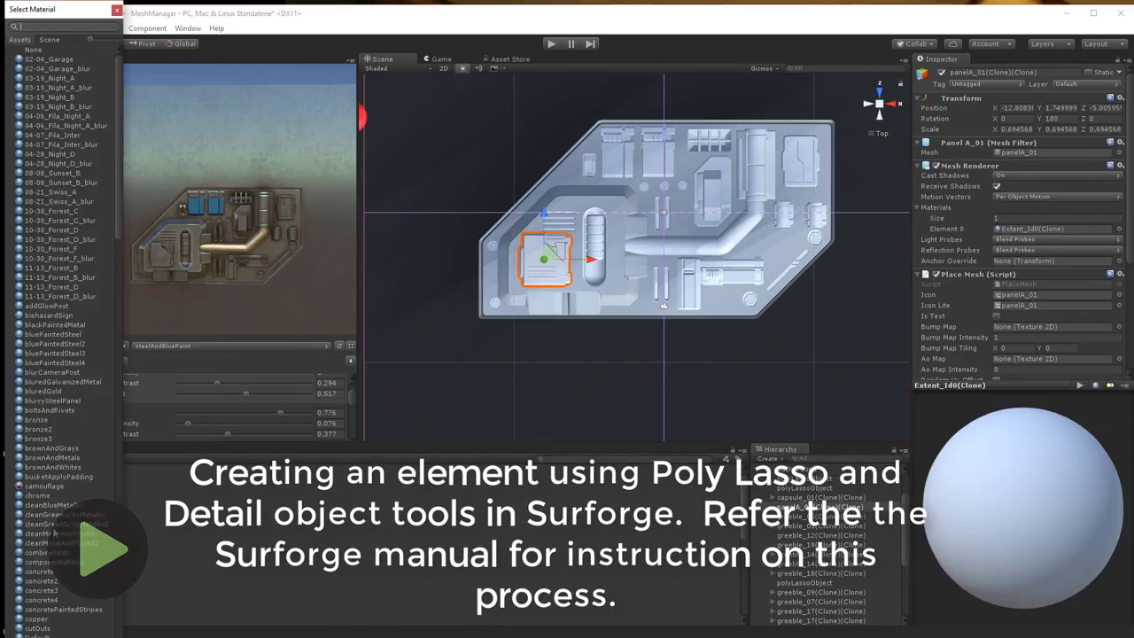
{"action": "double_click", "coordinate": [74, 573]}
{"action": "left_click", "coordinate": [783, 214]}
{"action": "left_click", "coordinate": [529, 371]}
{"action": "left_click", "coordinate": [548, 269]}
{"action": "left_click", "coordinate": [690, 285]}
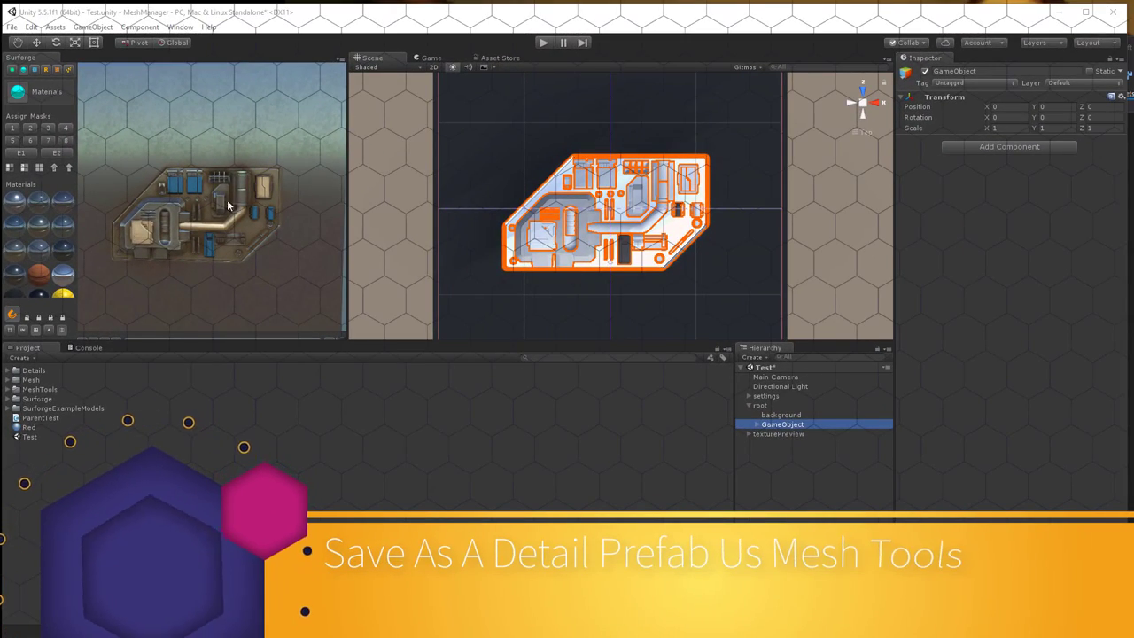
Expand the GameObject group under root in the hierarchy and review the detail objects it contains.
{"action": "left_click_drag", "start_coordinate": [229, 192], "coordinate": [274, 275]}
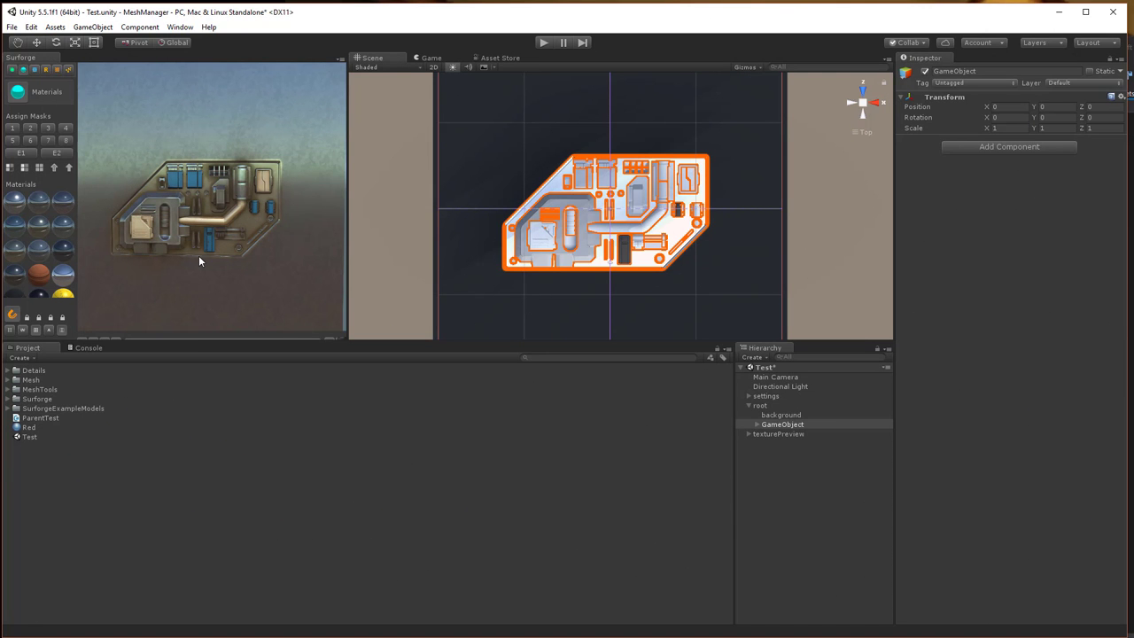
{"action": "mouse_move", "coordinate": [200, 260]}
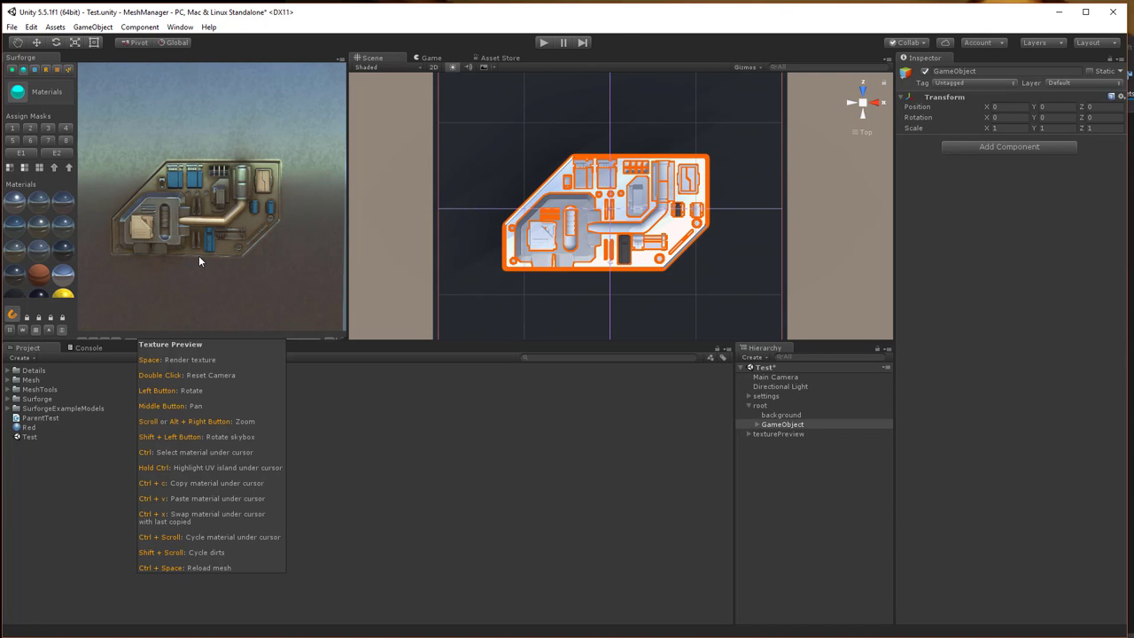
{"action": "left_click", "coordinate": [757, 425]}
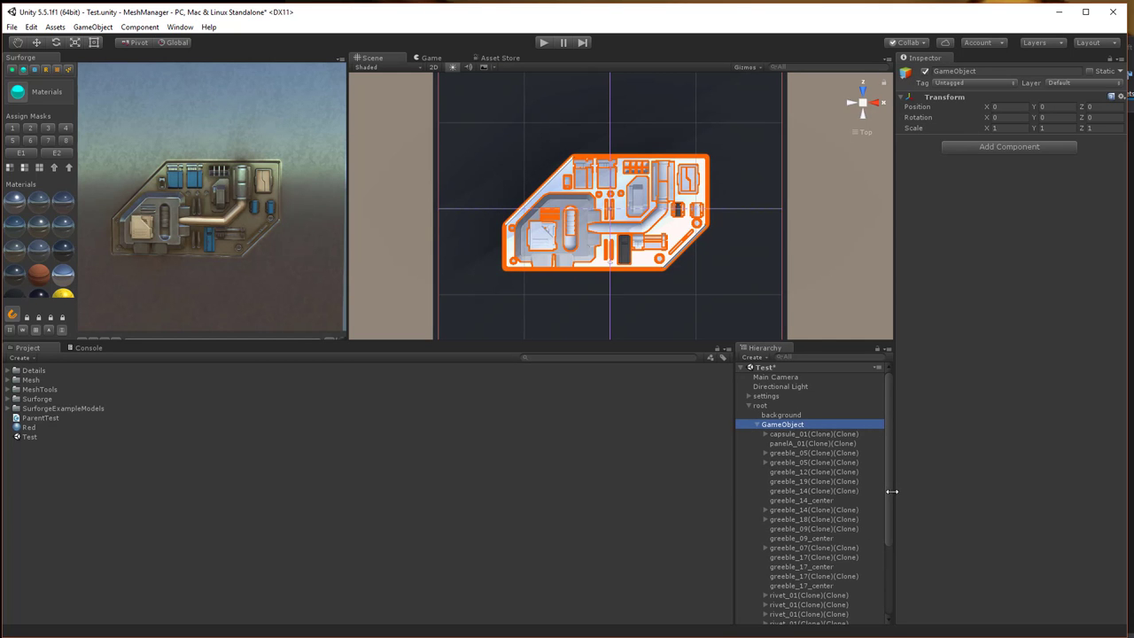
{"action": "mouse_move", "coordinate": [890, 470]}
{"action": "left_mouse_down"}
{"action": "mouse_move", "coordinate": [896, 567]}
{"action": "mouse_move", "coordinate": [890, 476]}
{"action": "left_mouse_up"}
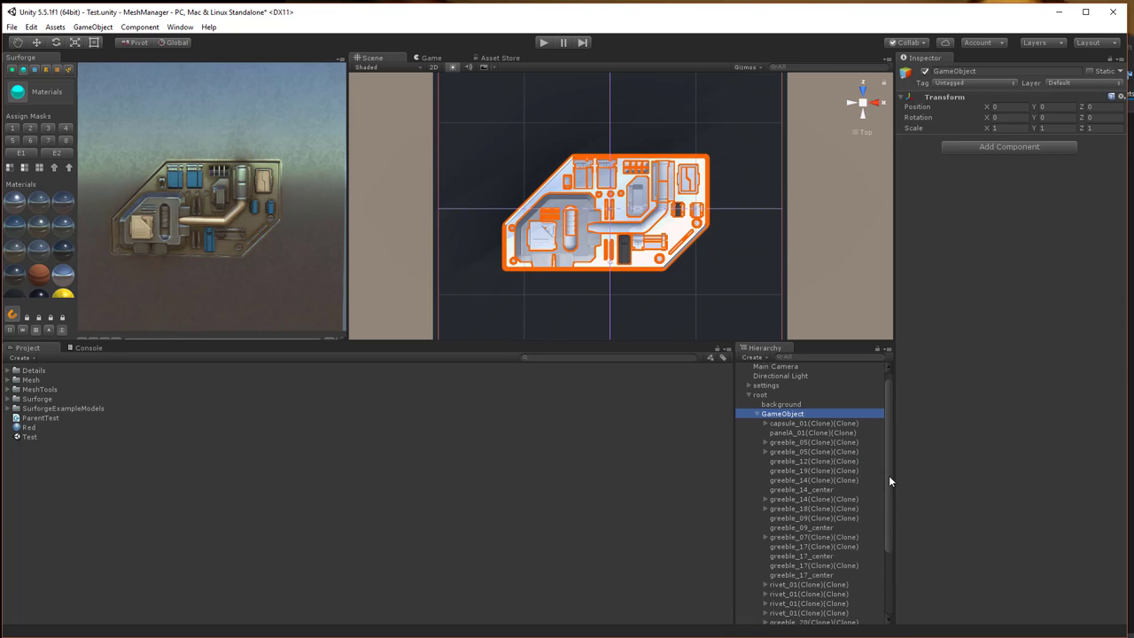
{"action": "left_click", "coordinate": [791, 405]}
{"action": "left_click", "coordinate": [791, 414]}
{"action": "scroll", "coordinate": [827, 396], "scroll_direction": "up", "scroll_amount": 1}
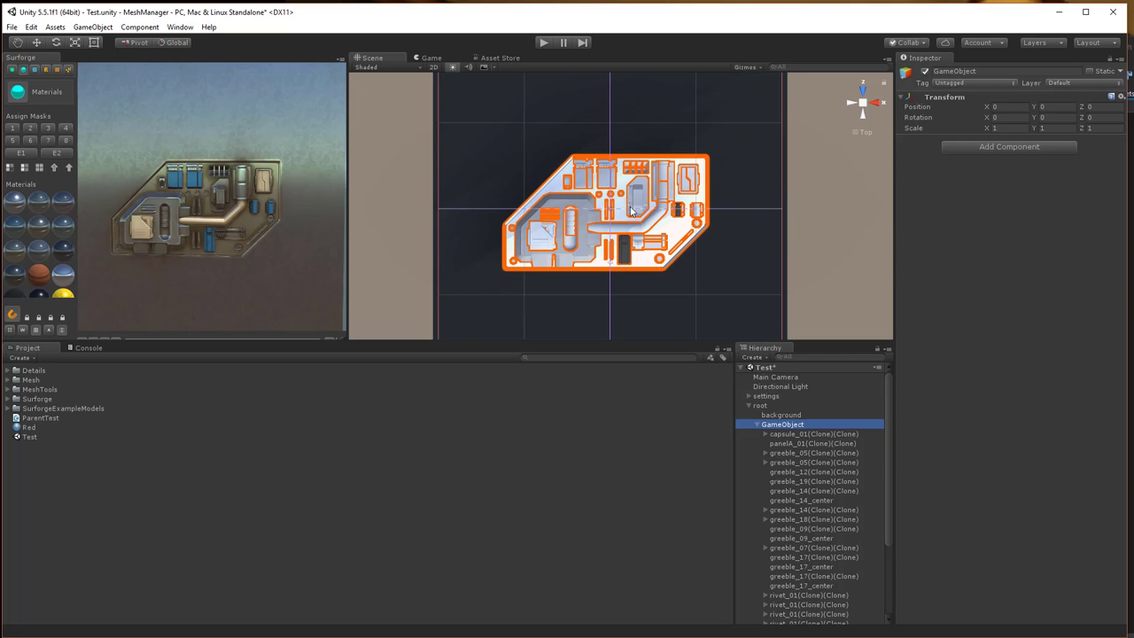
Save the GameObject group as a Surforge detail prefab named TechPanel in the Details/Prefabs folder.
{"action": "right_click", "coordinate": [790, 429]}
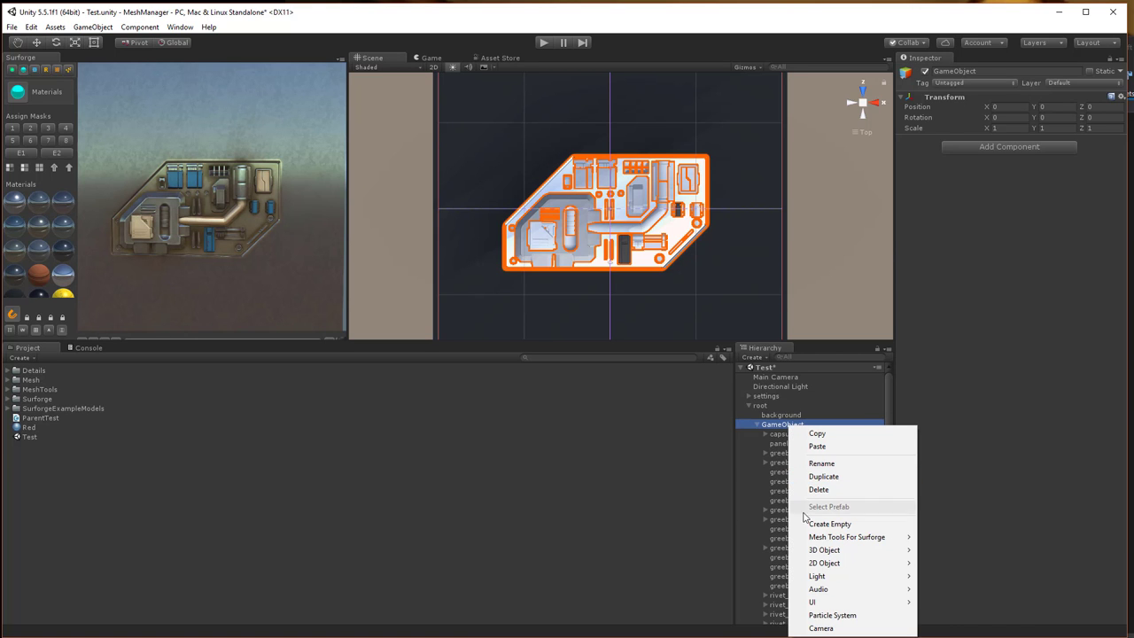
{"action": "mouse_move", "coordinate": [869, 544]}
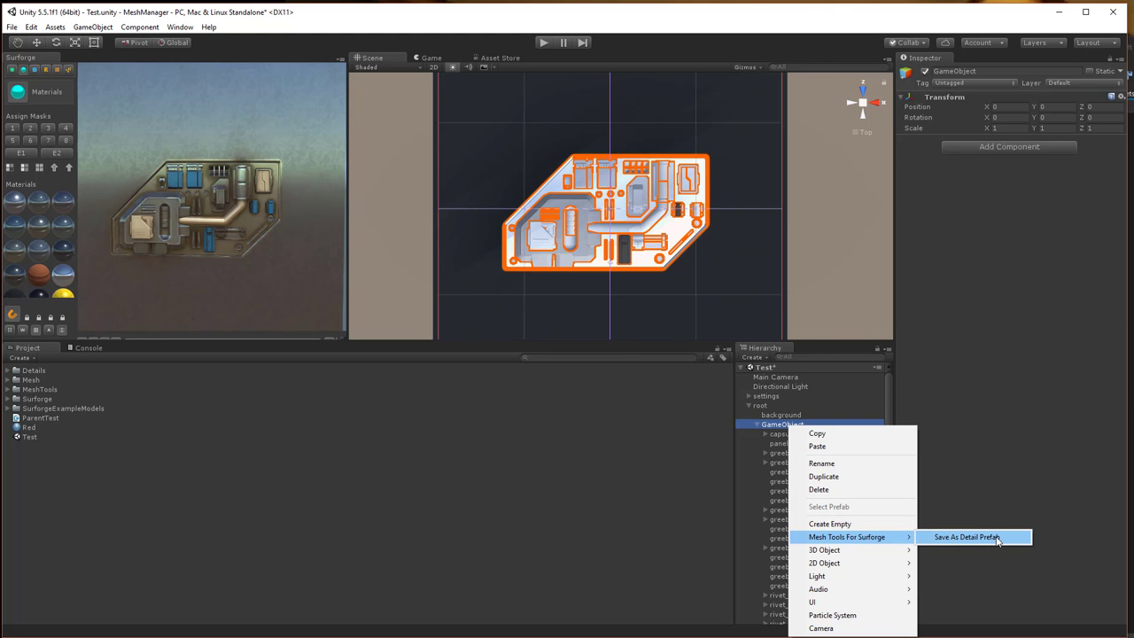
{"action": "left_click", "coordinate": [998, 540]}
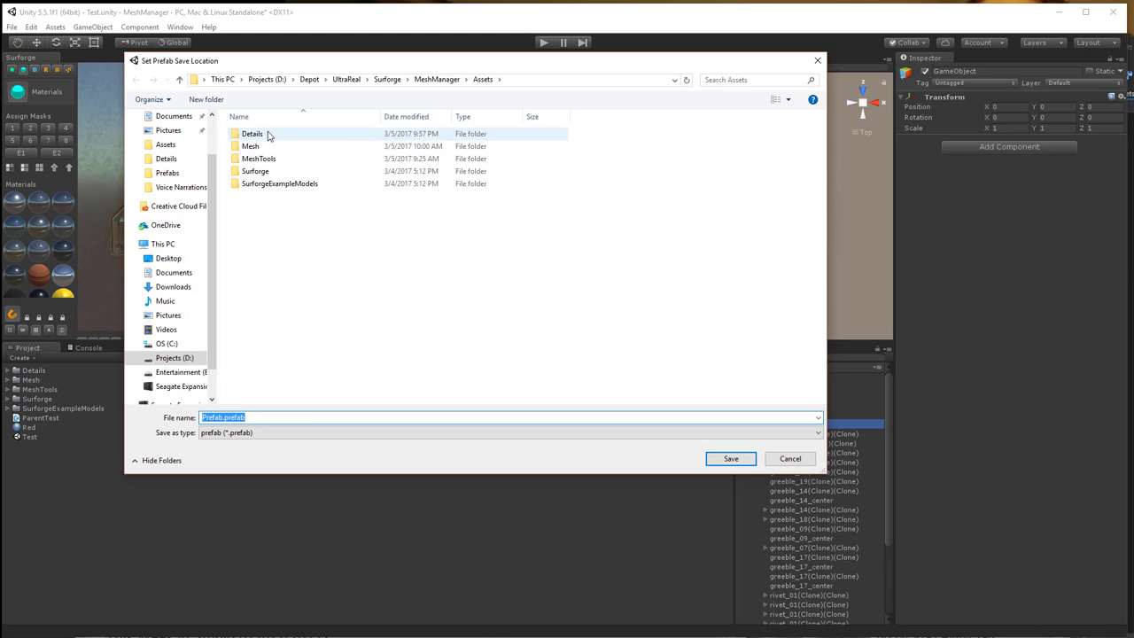
{"action": "double_click", "coordinate": [268, 135]}
{"action": "double_click", "coordinate": [273, 151]}
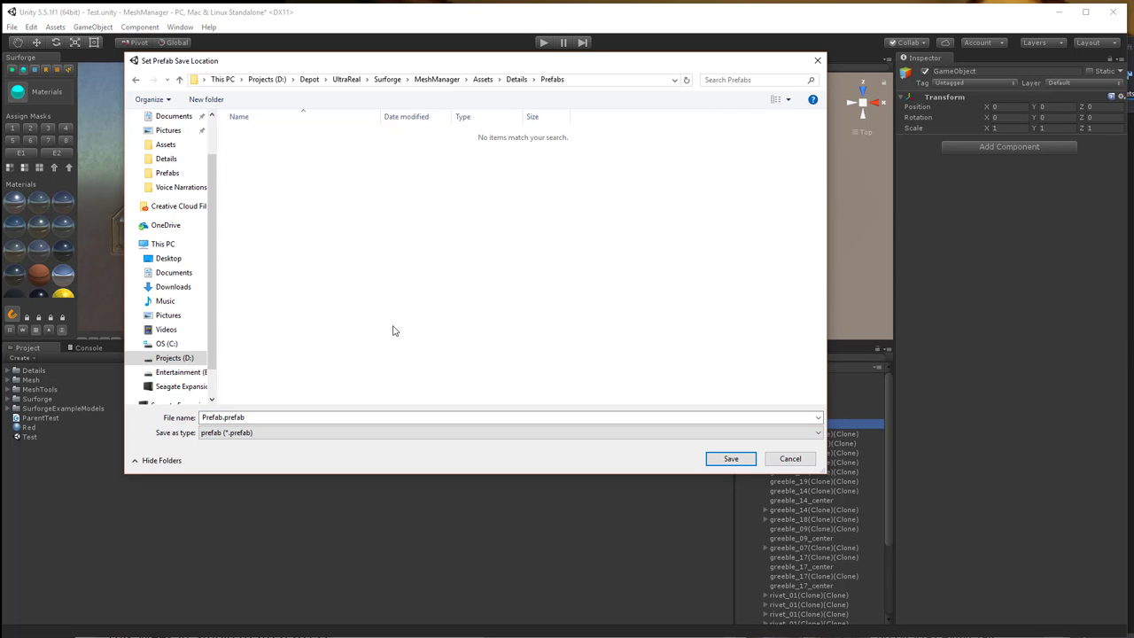
{"action": "double_click", "coordinate": [234, 417]}
{"action": "key", "text": "BackSpace"}
{"action": "type", "text": "TechPae"}
{"action": "key", "text": "Return"}
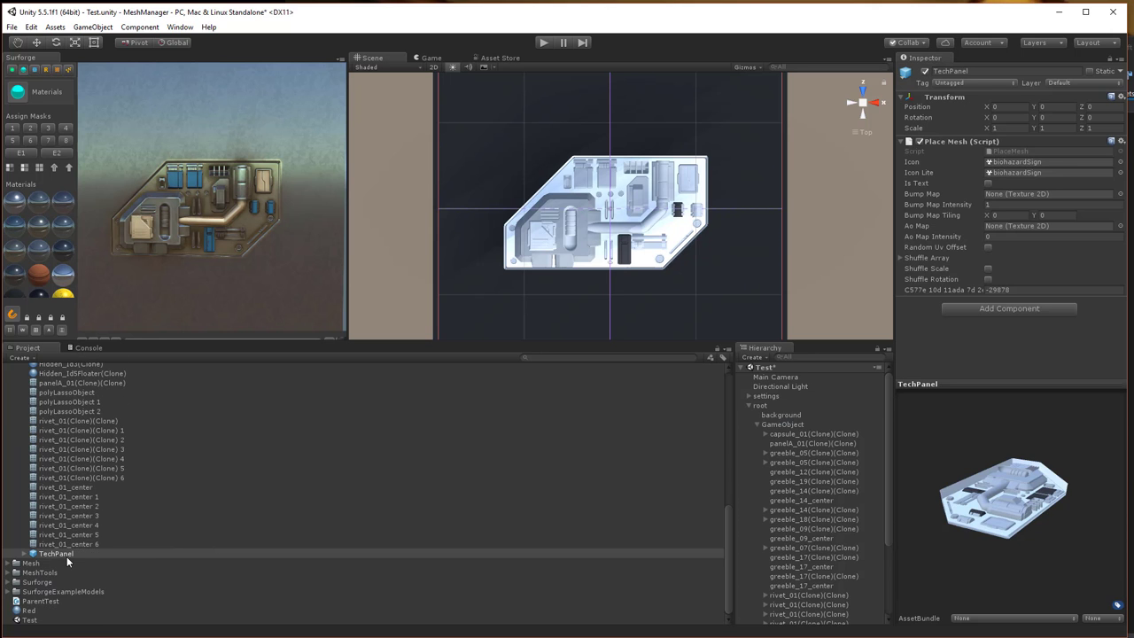
Add the TechPanel prefab from Details/Prefabs to the Place Meshes list of the placeMeshes asset.
{"action": "left_click_drag", "start_coordinate": [1023, 510], "coordinate": [1023, 619]}
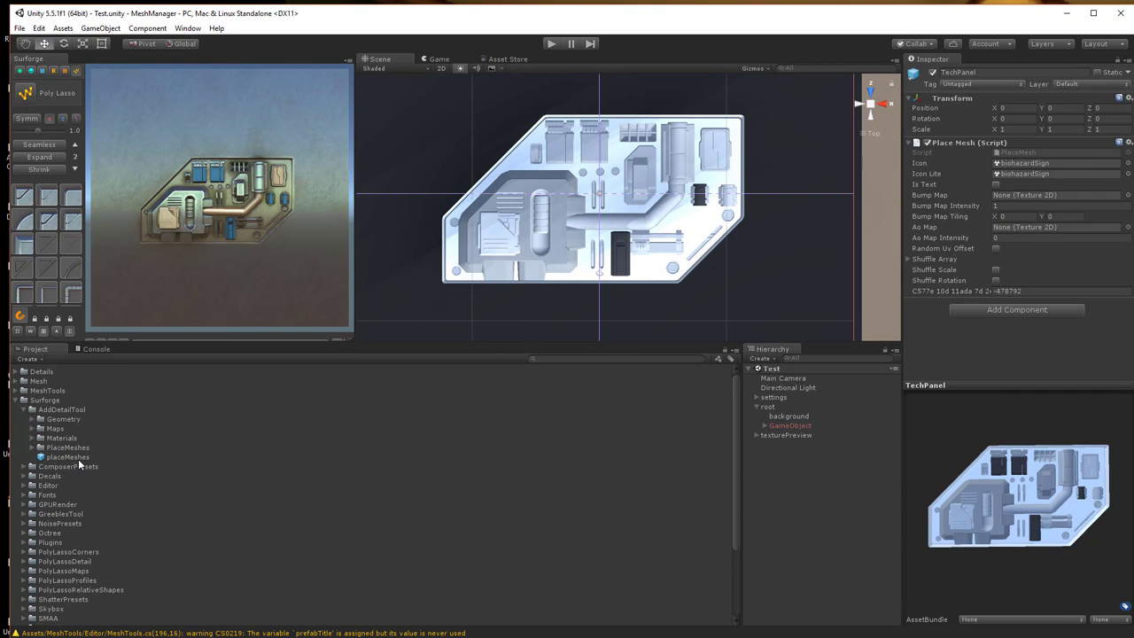
{"action": "left_click", "coordinate": [69, 457]}
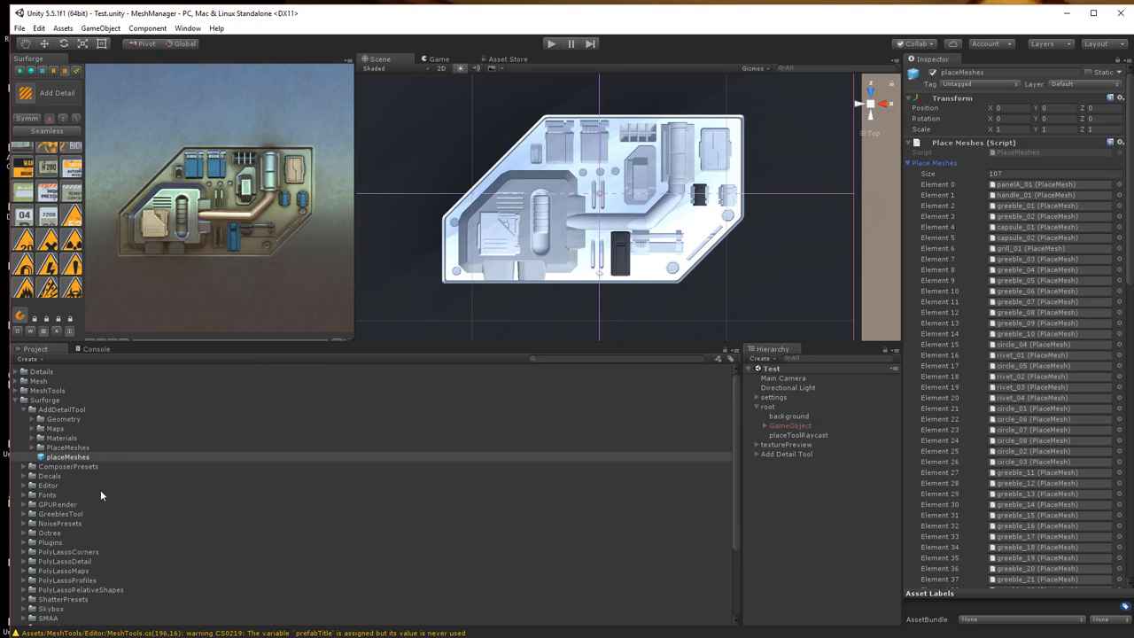
{"action": "left_click", "coordinate": [16, 373]}
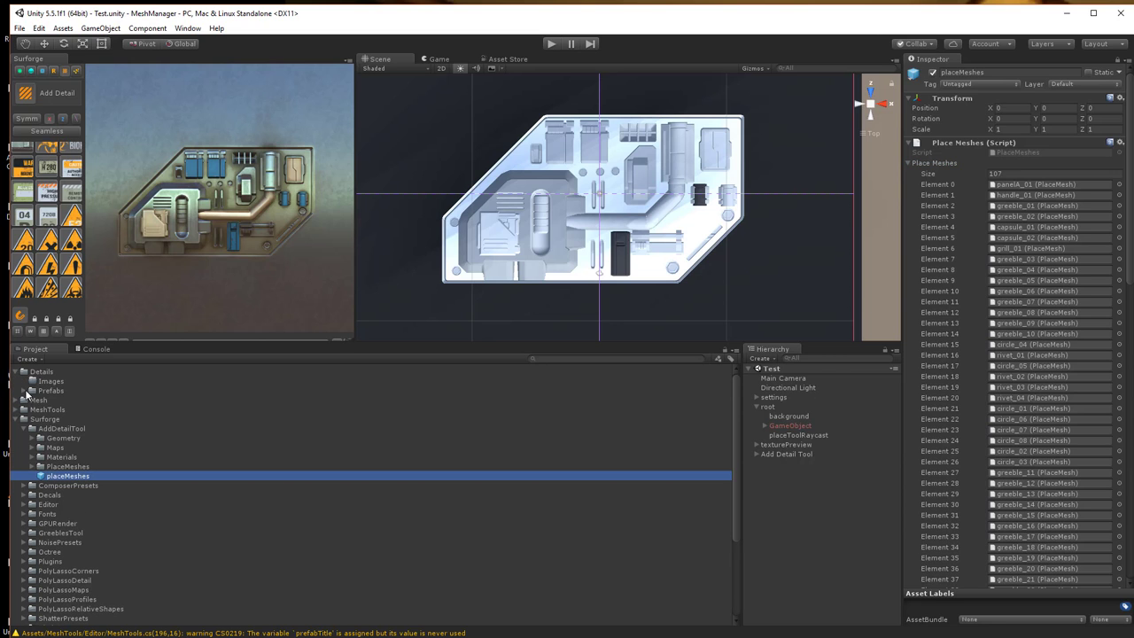
{"action": "left_click", "coordinate": [23, 391]}
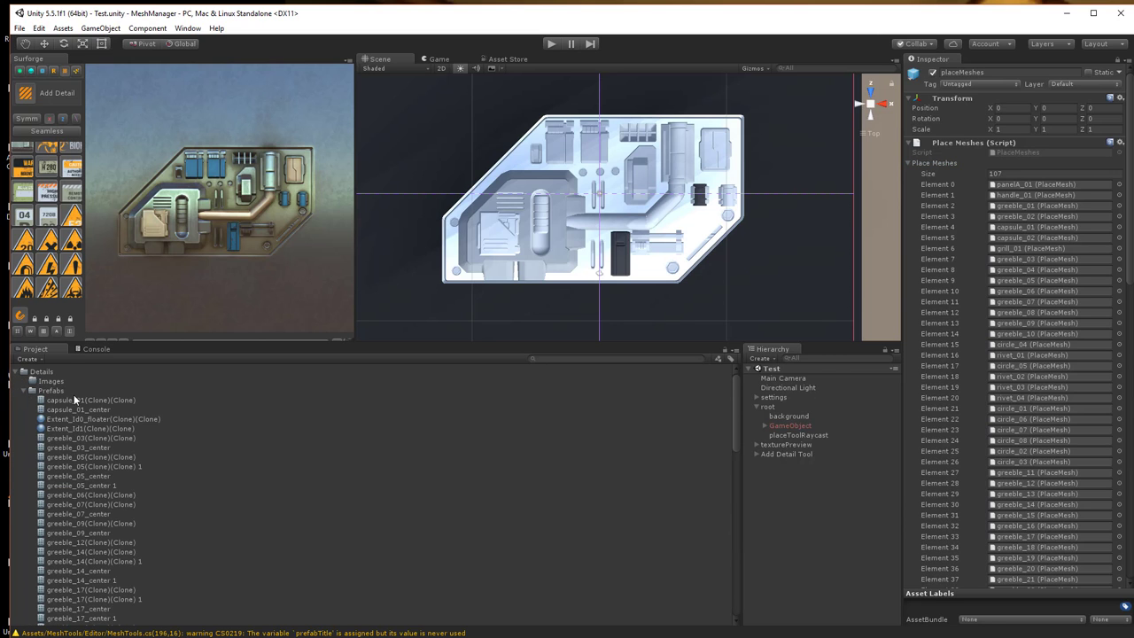
{"action": "scroll", "coordinate": [116, 570], "scroll_direction": "down", "scroll_amount": 10}
{"action": "left_click", "coordinate": [53, 583]}
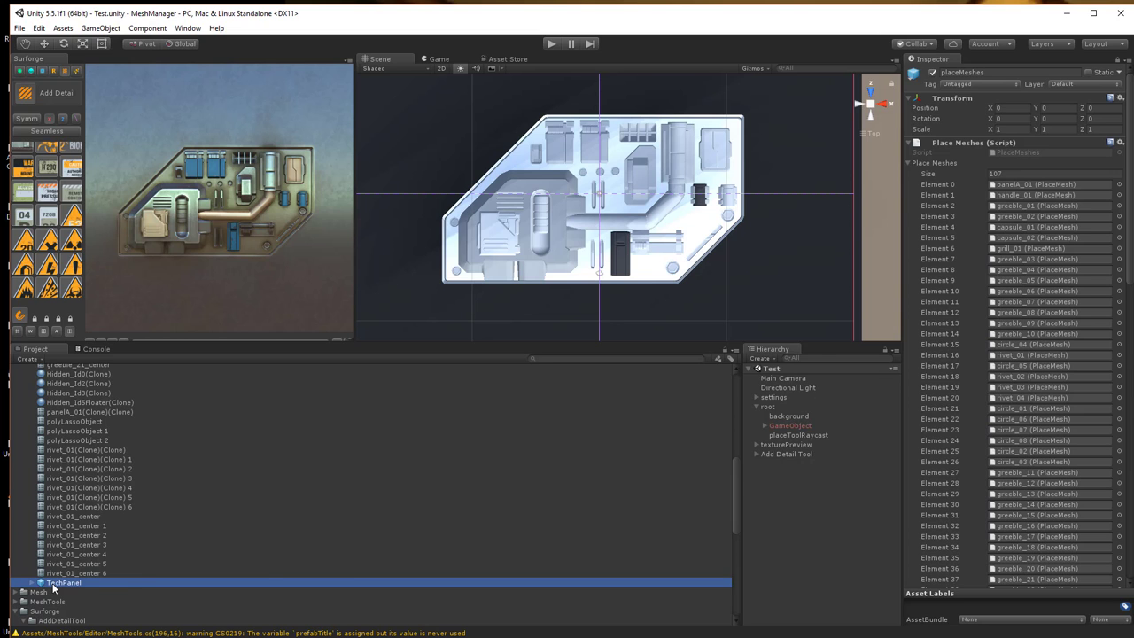
{"action": "left_click_drag", "start_coordinate": [53, 589], "coordinate": [945, 173]}
{"action": "scroll", "coordinate": [979, 360], "scroll_direction": "down", "scroll_amount": 10}
{"action": "scroll", "coordinate": [976, 390], "scroll_direction": "down", "scroll_amount": 15}
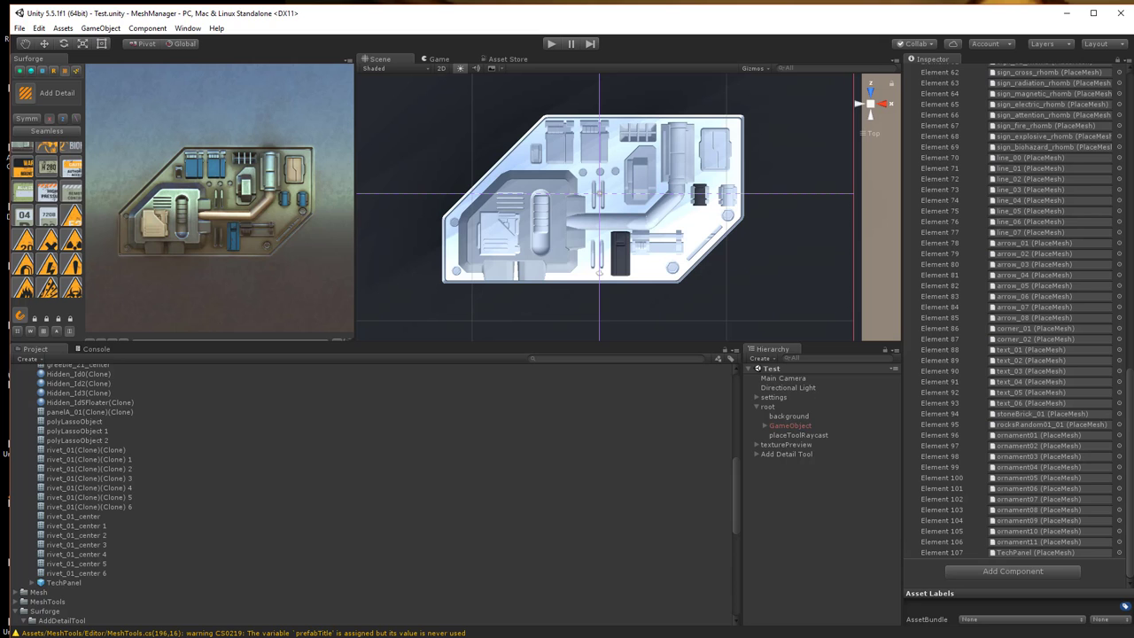
Switch to the Snipping Tool and capture a nearly square area of the panel's texture preview.
{"action": "key", "text": "super"}
{"action": "type", "text": "sn"}
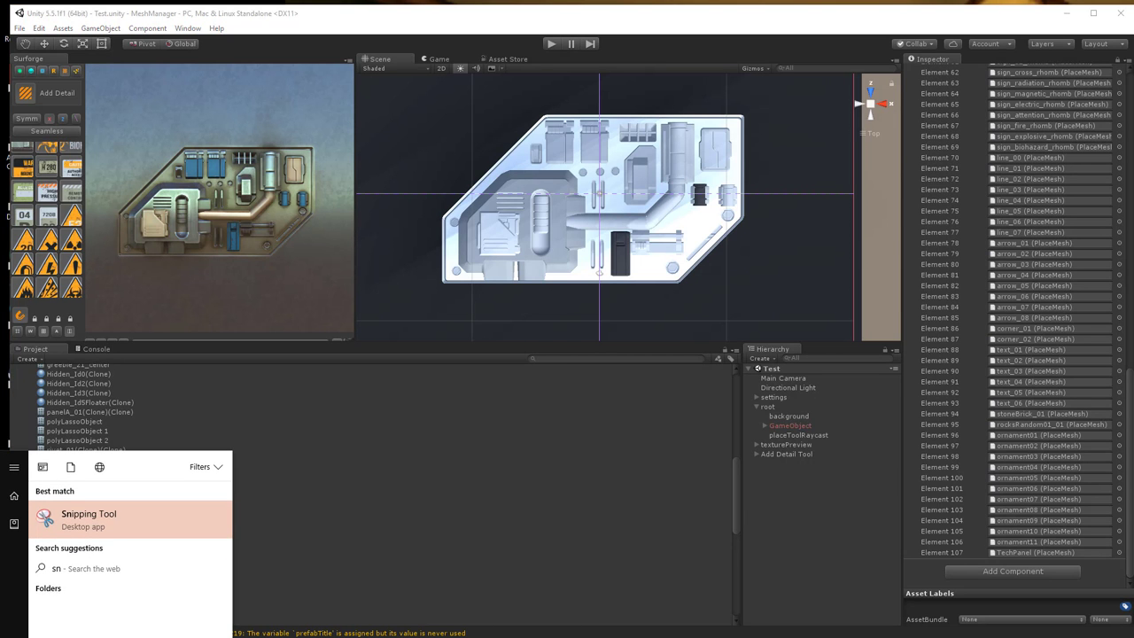
{"action": "type", "text": "ipping"}
{"action": "key", "text": "Return"}
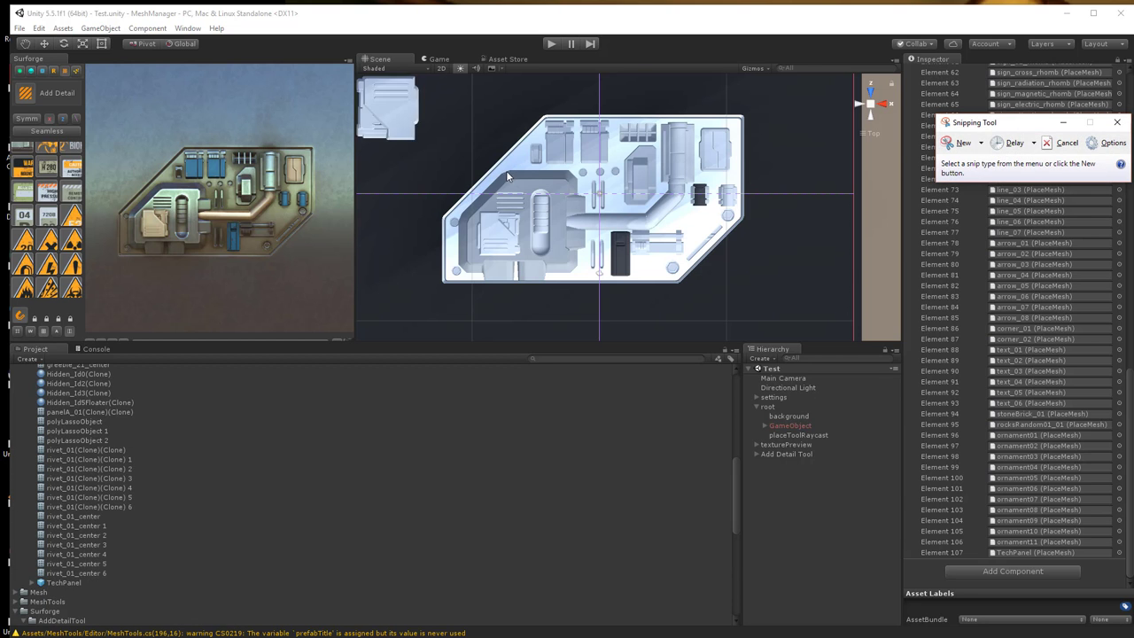
{"action": "left_click", "coordinate": [948, 143]}
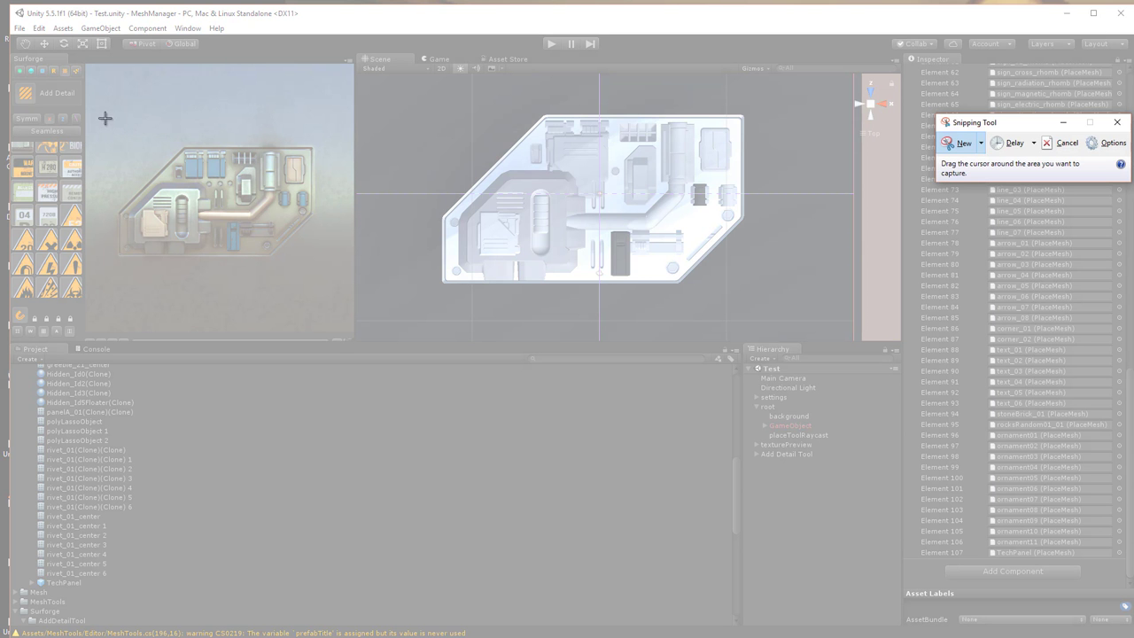
{"action": "left_click_drag", "start_coordinate": [90, 109], "coordinate": [273, 284]}
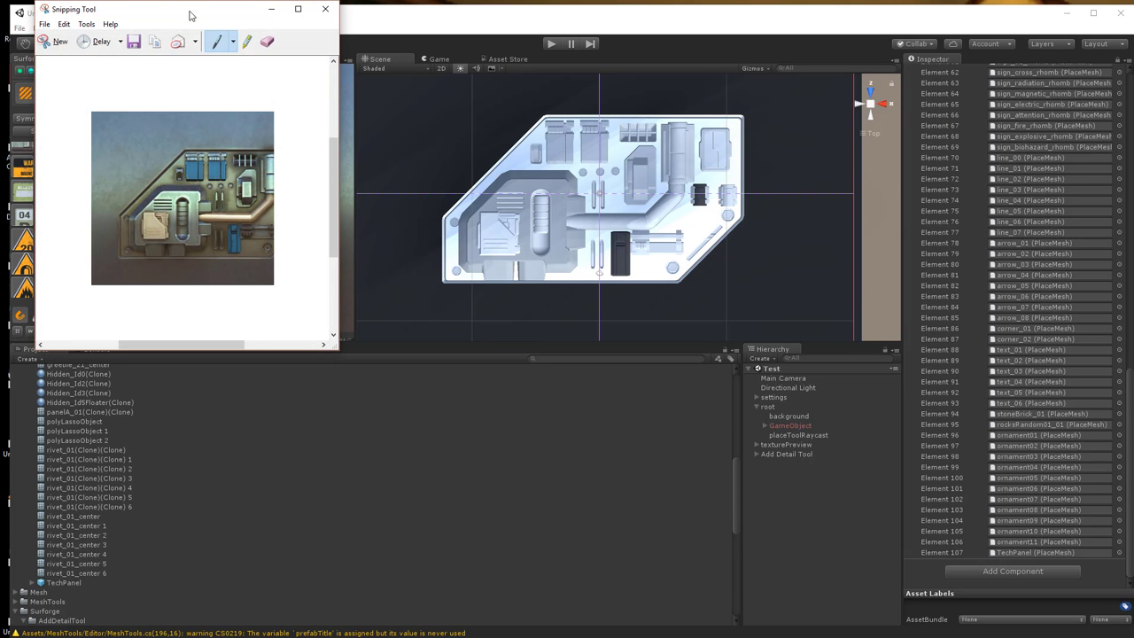
{"action": "left_click_drag", "start_coordinate": [177, 14], "coordinate": [402, 132]}
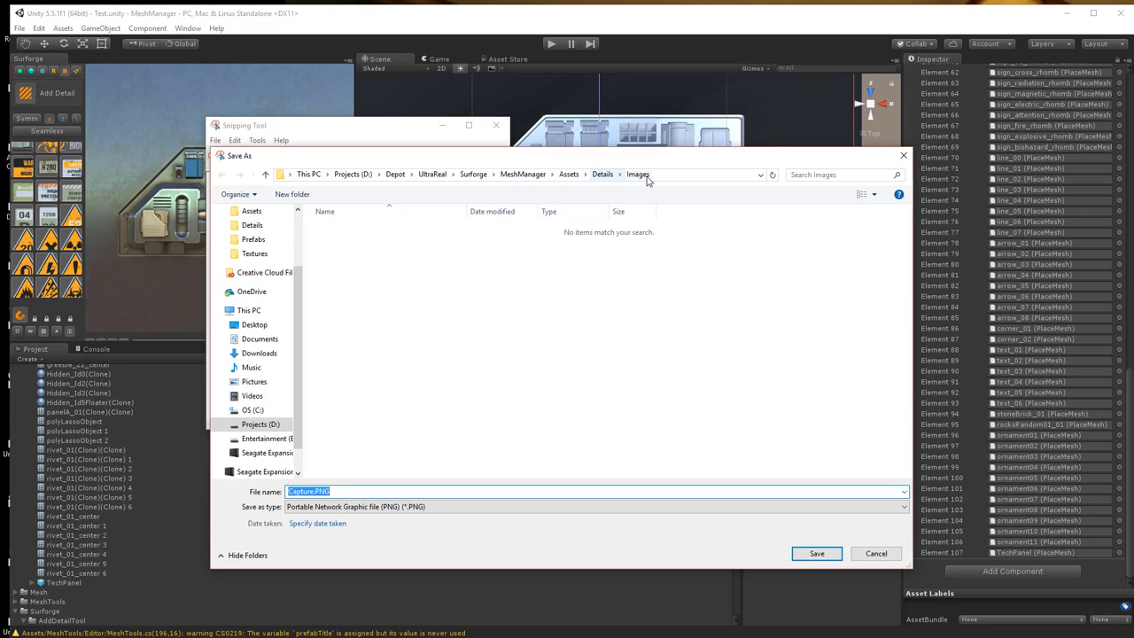
Save the snip as a PNG named TechPanelIcon in Assets/Details/Images and close the Snipping Tool.
{"action": "left_click", "coordinate": [603, 174]}
{"action": "double_click", "coordinate": [374, 230]}
{"action": "double_click", "coordinate": [301, 491]}
{"action": "type", "text": "Te"}
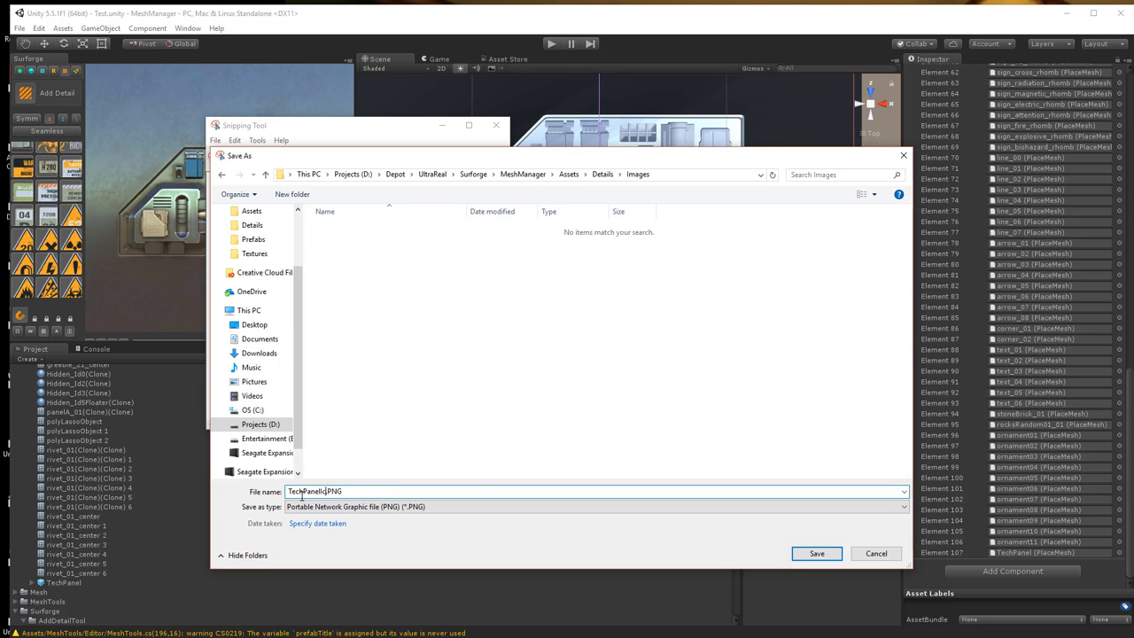
{"action": "type", "text": "chPanelIcon"}
{"action": "key", "text": "Return"}
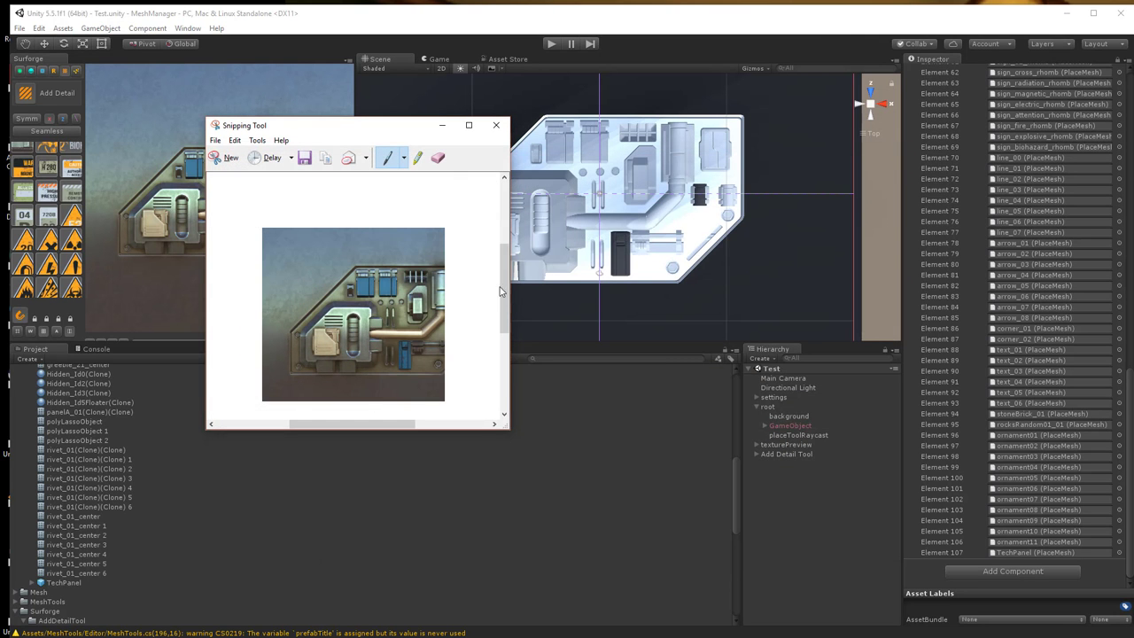
{"action": "left_click", "coordinate": [497, 125]}
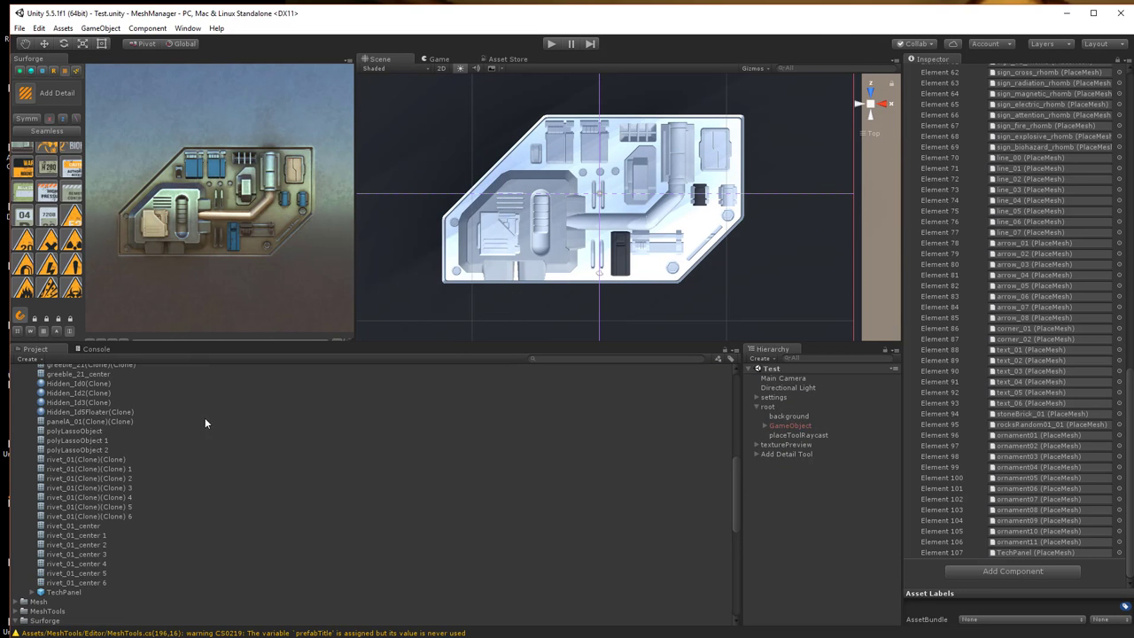
Unlock the Inspector and show the TechPanel prefab's Place Mesh properties.
{"action": "left_click", "coordinate": [71, 592]}
{"action": "scroll", "coordinate": [997, 209], "scroll_direction": "up", "scroll_amount": 5}
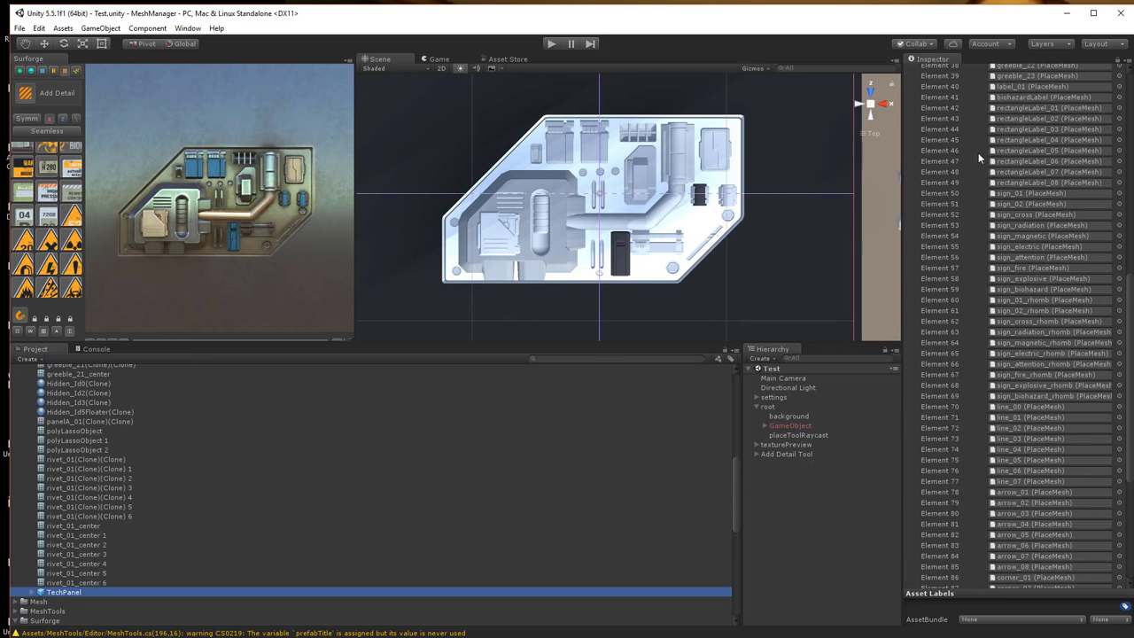
{"action": "left_click", "coordinate": [1117, 62]}
{"action": "left_click", "coordinate": [117, 589]}
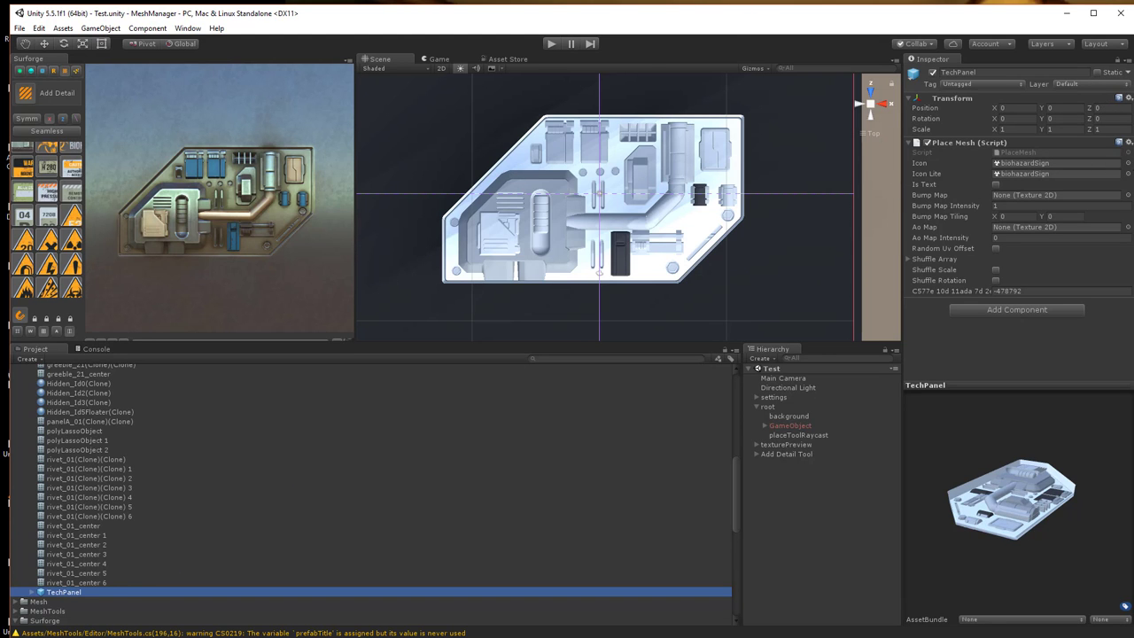
Set the TechPanel prefab's Icon texture to TechPanelIcon.
{"action": "left_click", "coordinate": [1129, 164]}
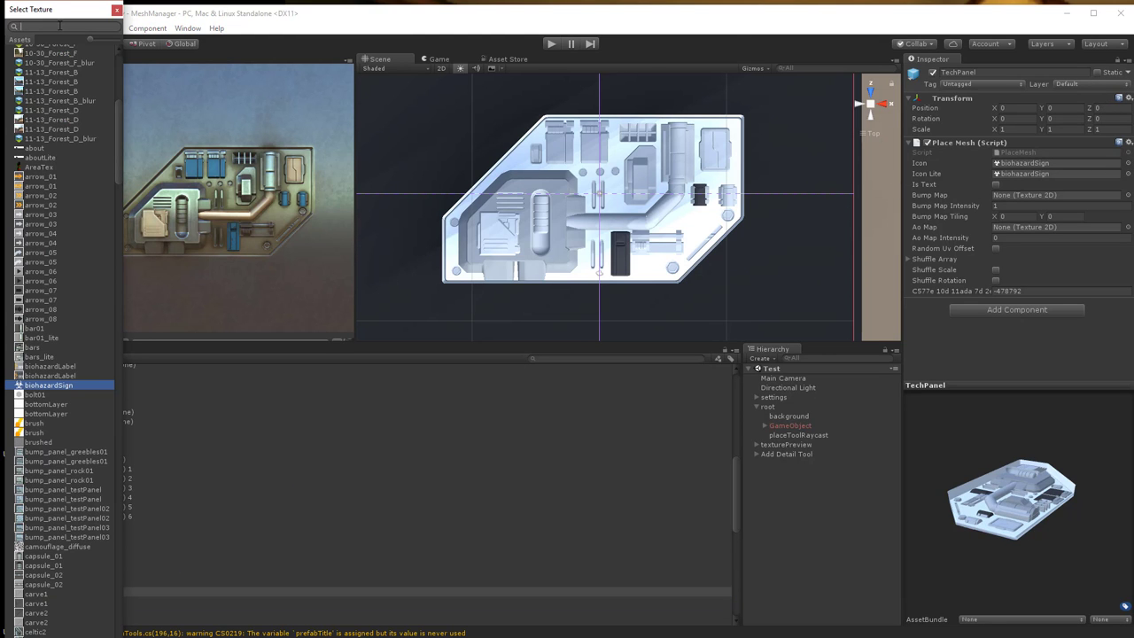
{"action": "type", "text": "tex"}
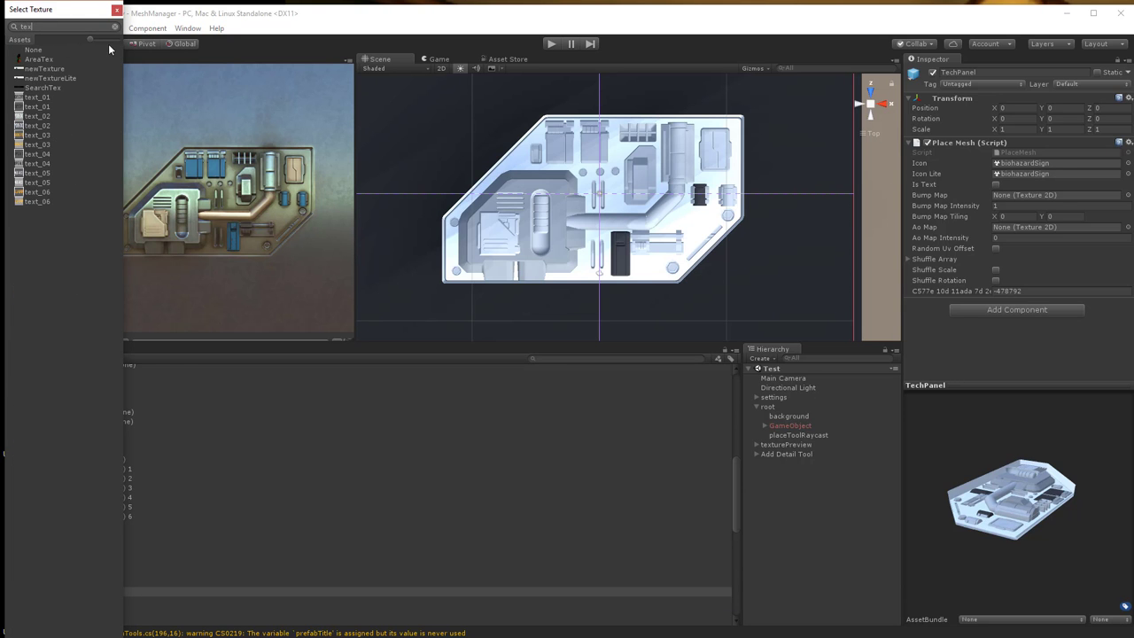
{"action": "key", "text": "BackSpace"}
{"action": "type", "text": "c"}
{"action": "left_click", "coordinate": [66, 60]}
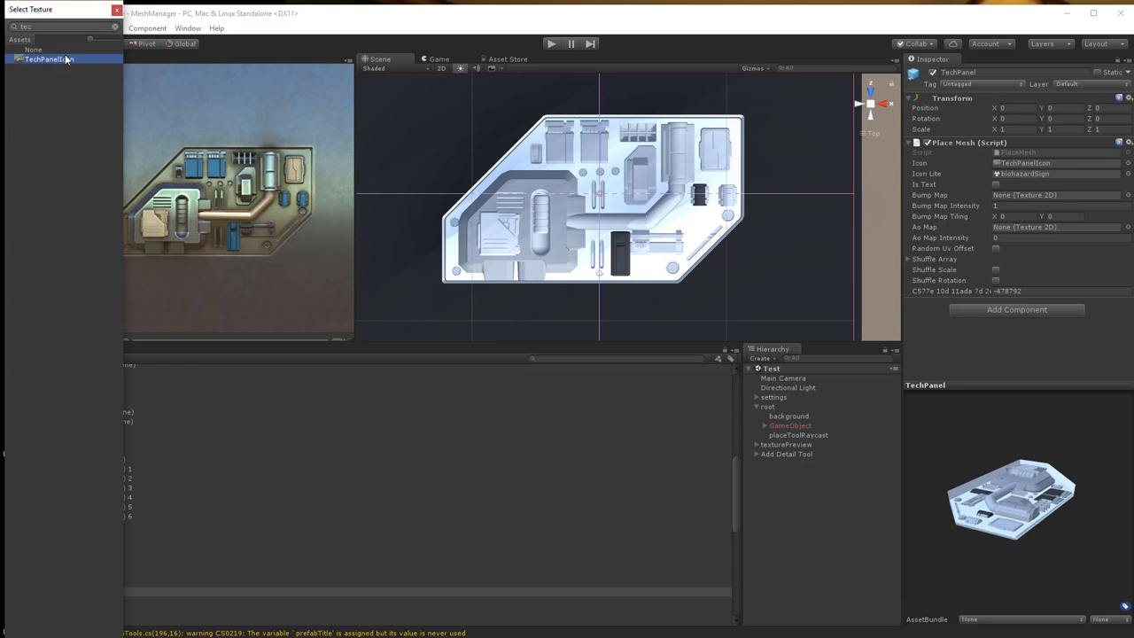
{"action": "left_click", "coordinate": [115, 11]}
Set the TechPanel prefab's Icon Lite texture to TechPanelIcon.
{"action": "left_click", "coordinate": [1127, 175]}
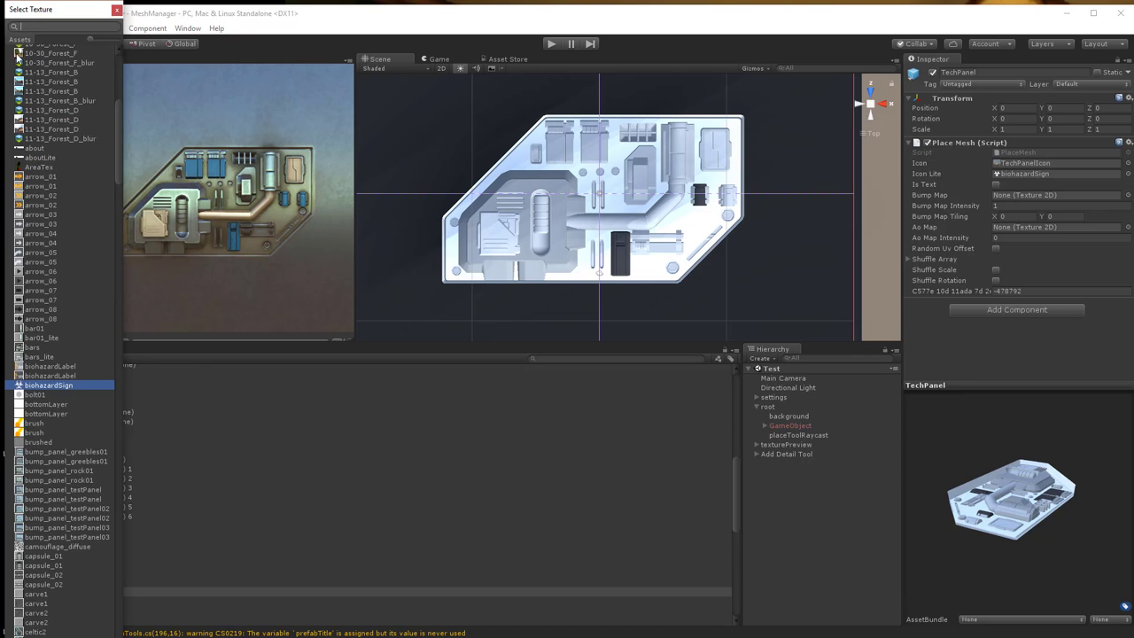
{"action": "type", "text": "tec"}
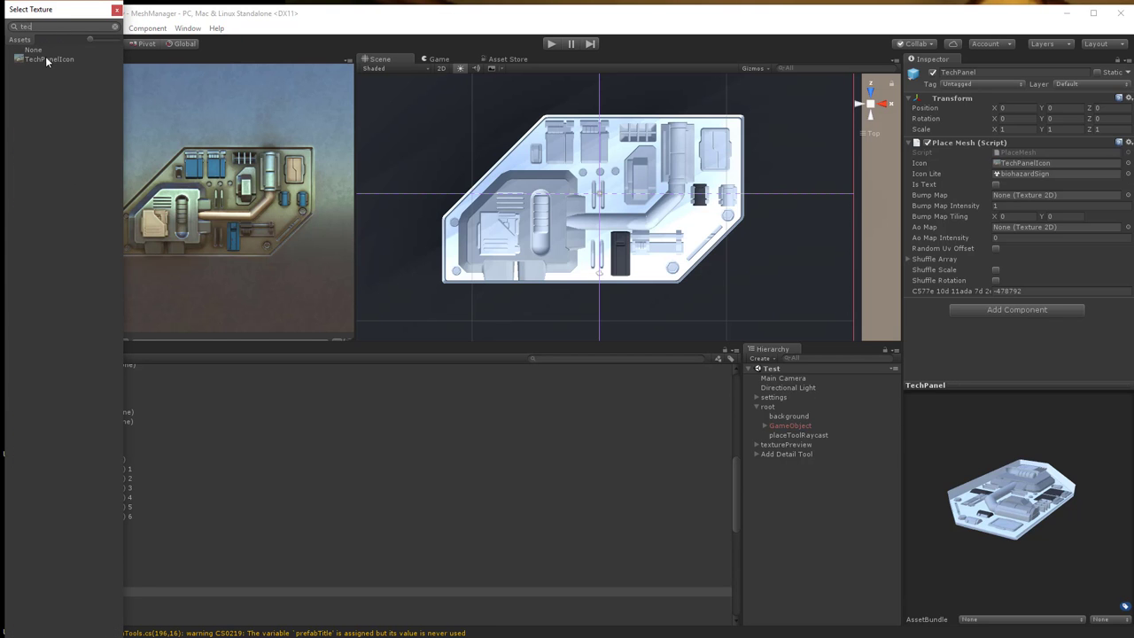
{"action": "left_click", "coordinate": [116, 11]}
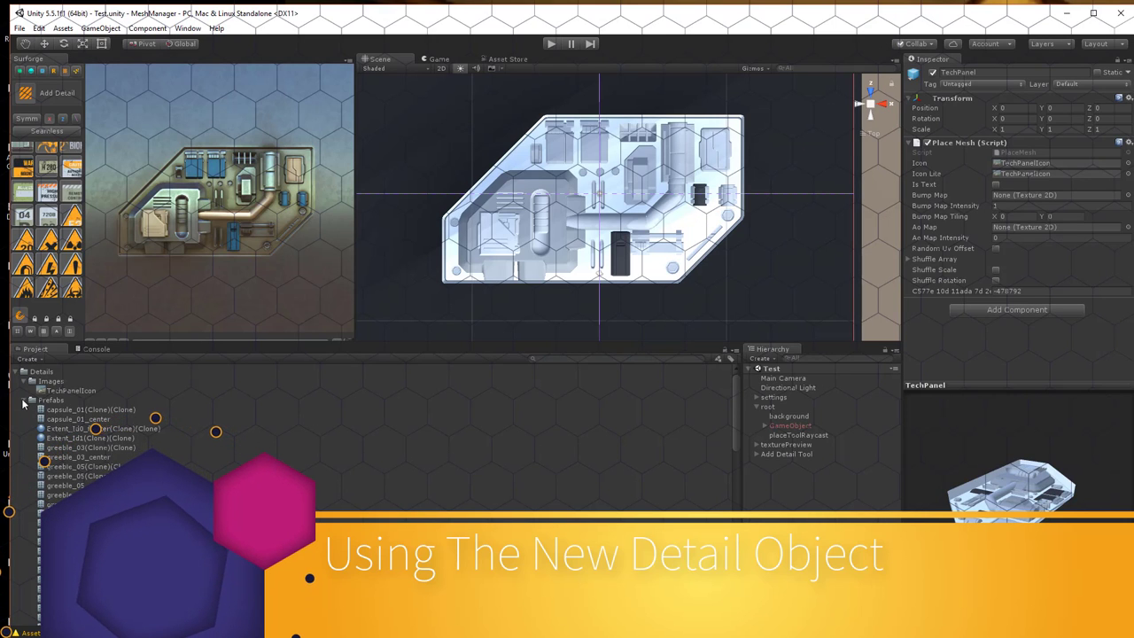
Collapse the Images and Prefabs folders, and save and reopen the MeshManager project.
{"action": "left_click", "coordinate": [24, 401]}
{"action": "left_click", "coordinate": [24, 382]}
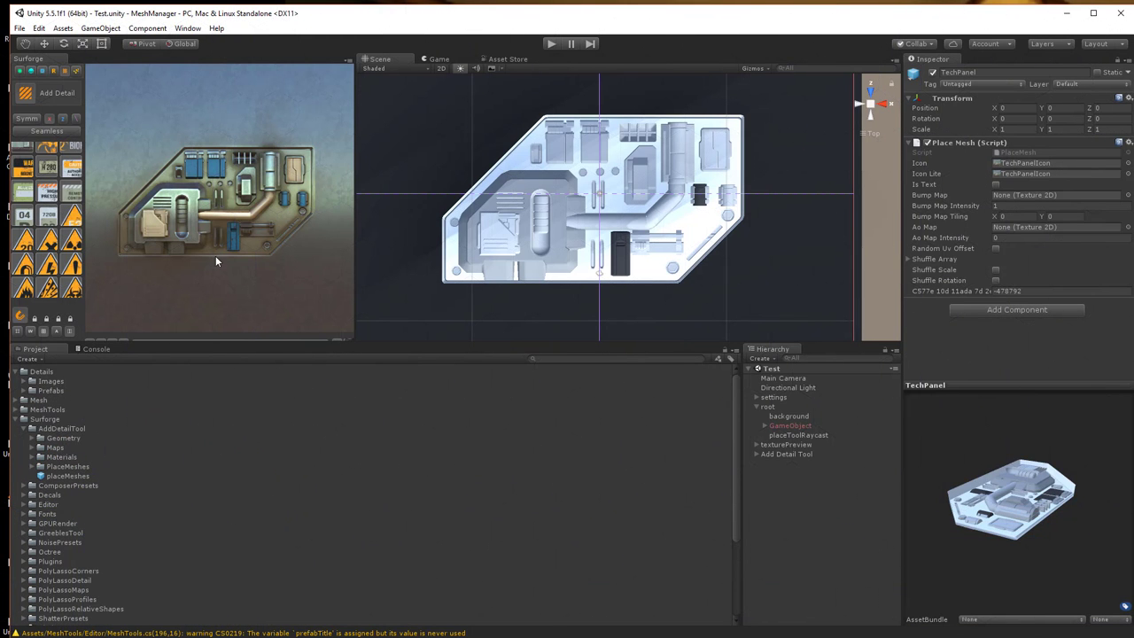
{"action": "left_click", "coordinate": [17, 31]}
{"action": "left_click", "coordinate": [27, 131]}
{"action": "left_click", "coordinate": [18, 27]}
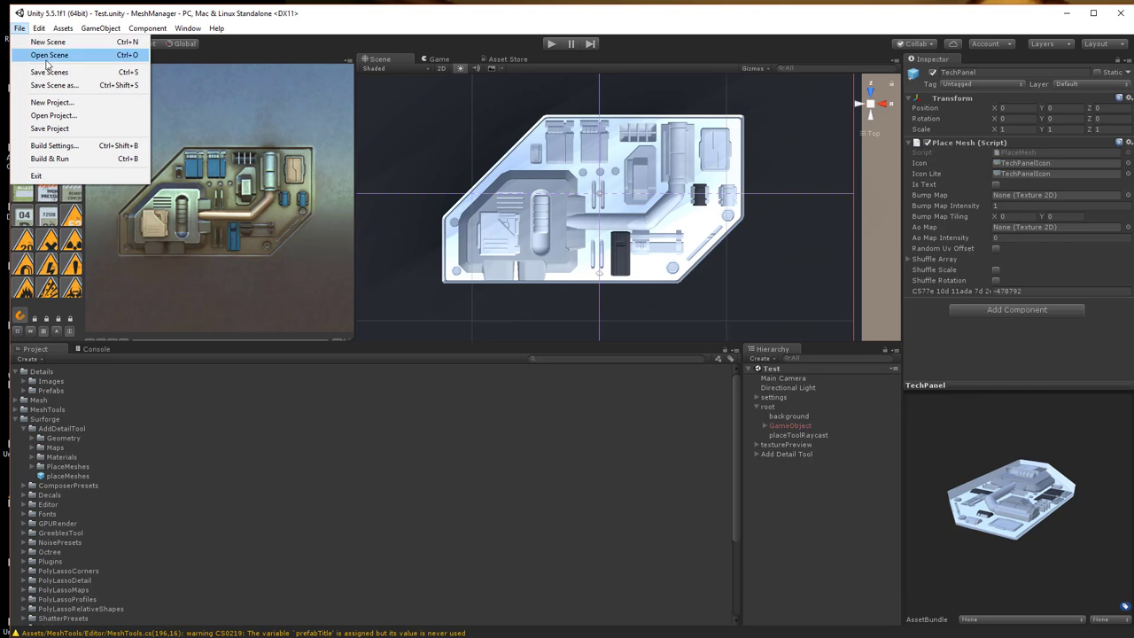
{"action": "left_click", "coordinate": [43, 118]}
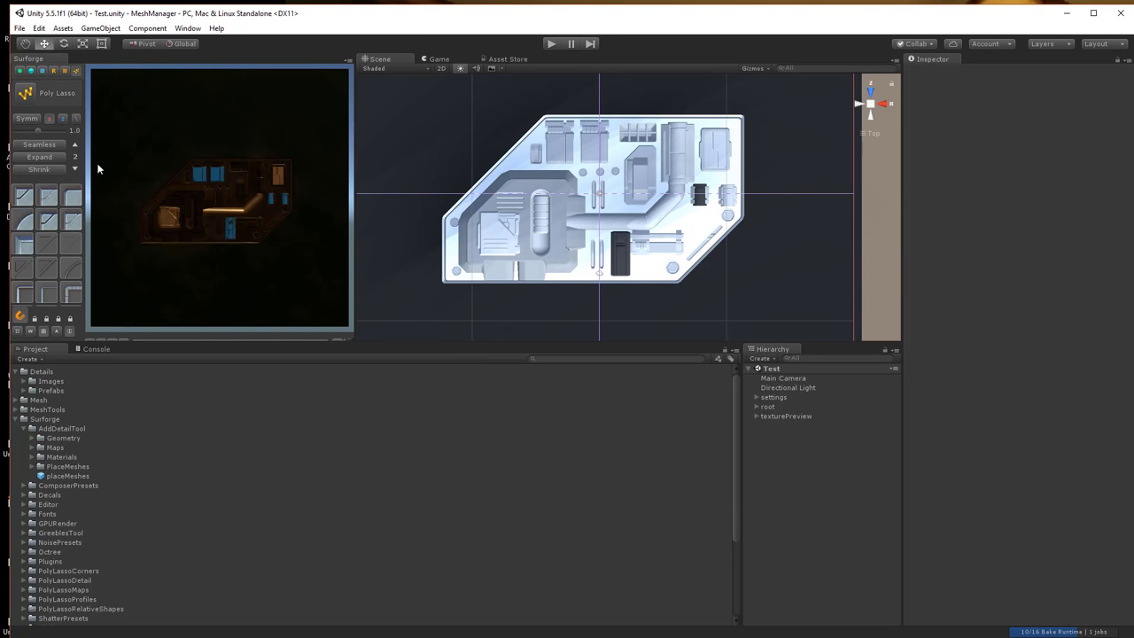
Activate the Add Detail tool and choose the new TechPanel detail at the end of the detail library.
{"action": "left_click", "coordinate": [65, 71]}
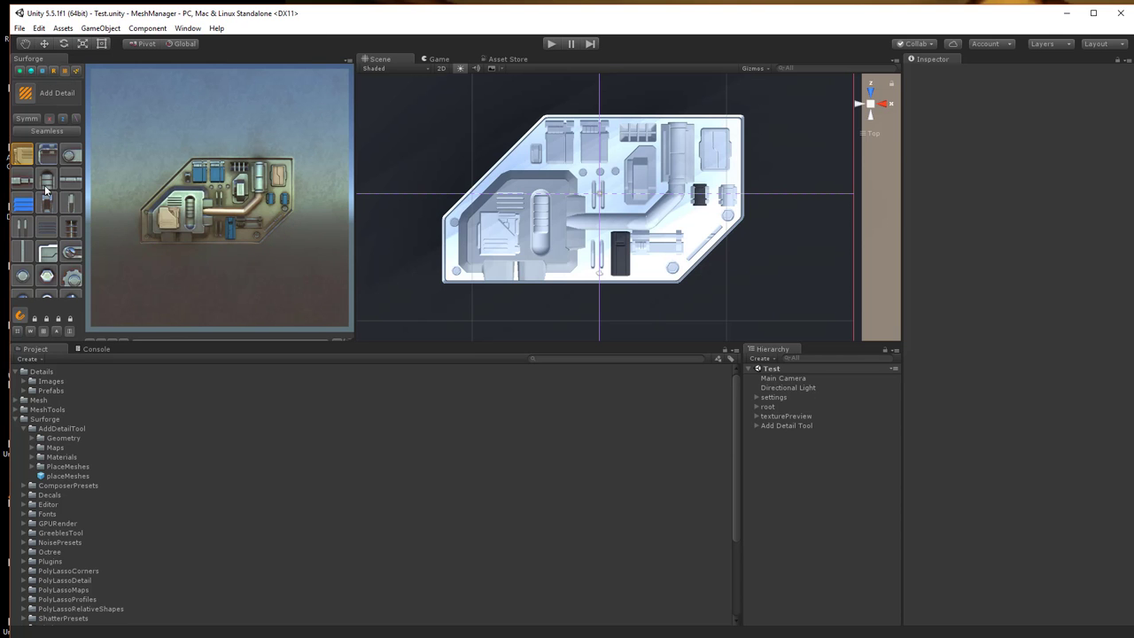
{"action": "scroll", "coordinate": [46, 191], "scroll_direction": "down", "scroll_amount": 10}
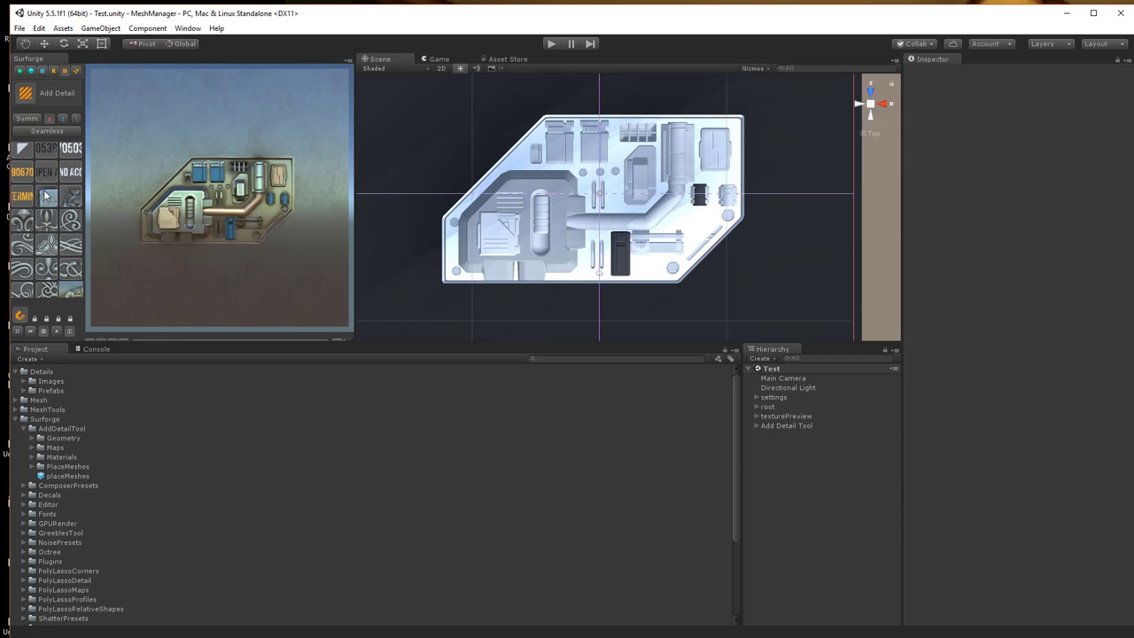
{"action": "scroll", "coordinate": [46, 195], "scroll_direction": "down", "scroll_amount": 1}
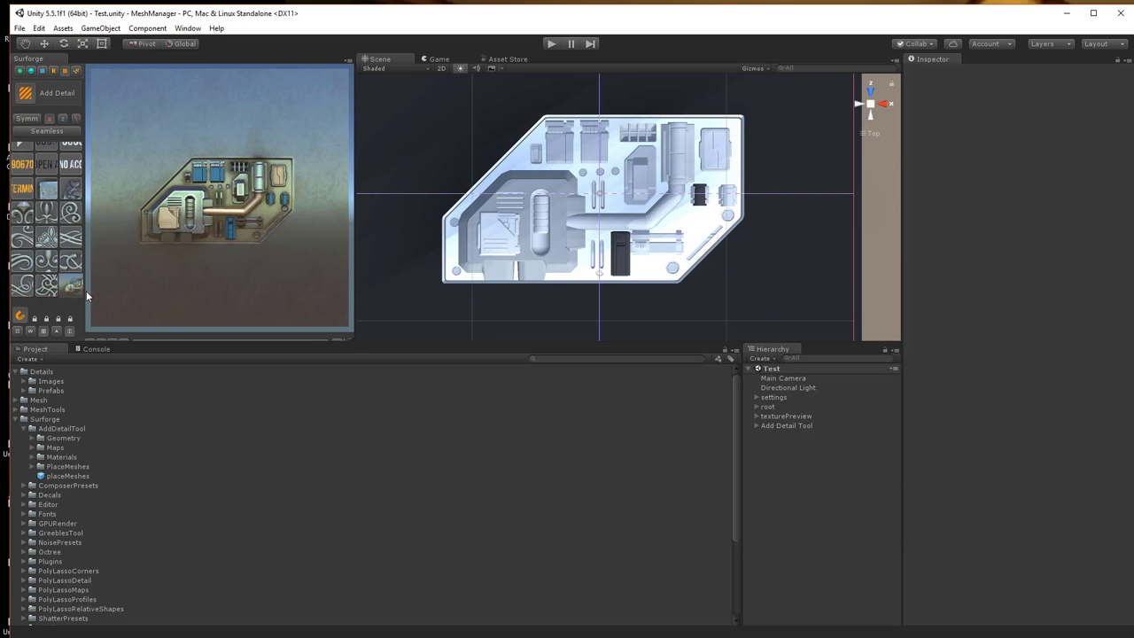
{"action": "scroll", "coordinate": [517, 206], "scroll_direction": "down", "scroll_amount": 2}
{"action": "scroll", "coordinate": [518, 207], "scroll_direction": "down", "scroll_amount": 2}
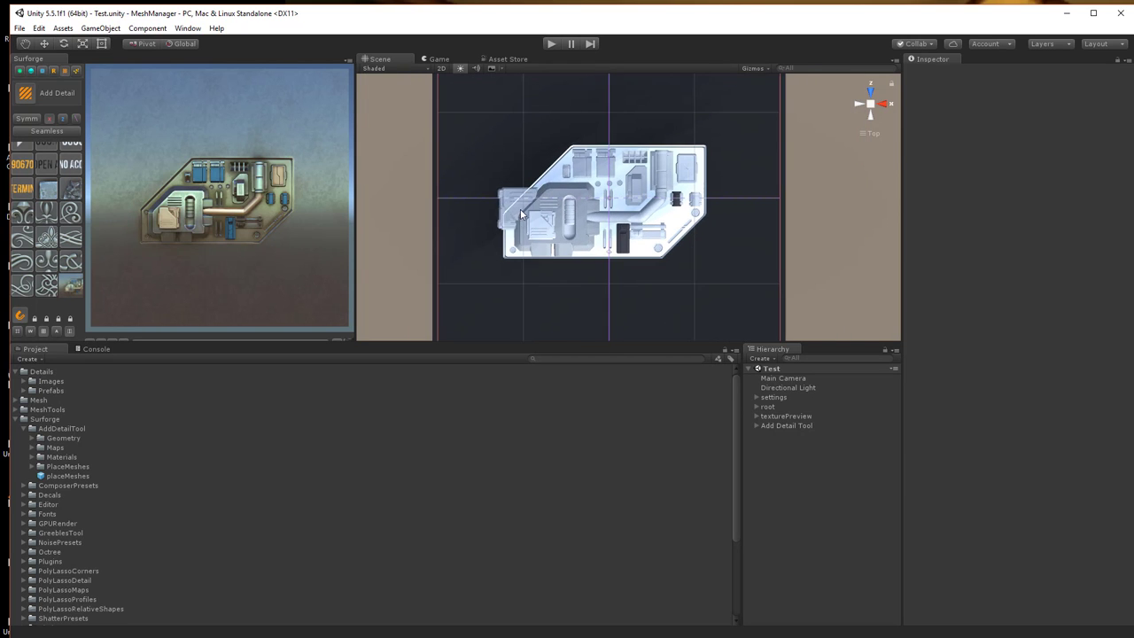
{"action": "left_click", "coordinate": [69, 286]}
Place two TechPanel copies at 0.5 scale, rotated 180 degrees, one beside the large panel's upper-left slanted edge and one above the panel.
{"action": "scroll", "coordinate": [461, 140], "scroll_direction": "up", "scroll_amount": 1}
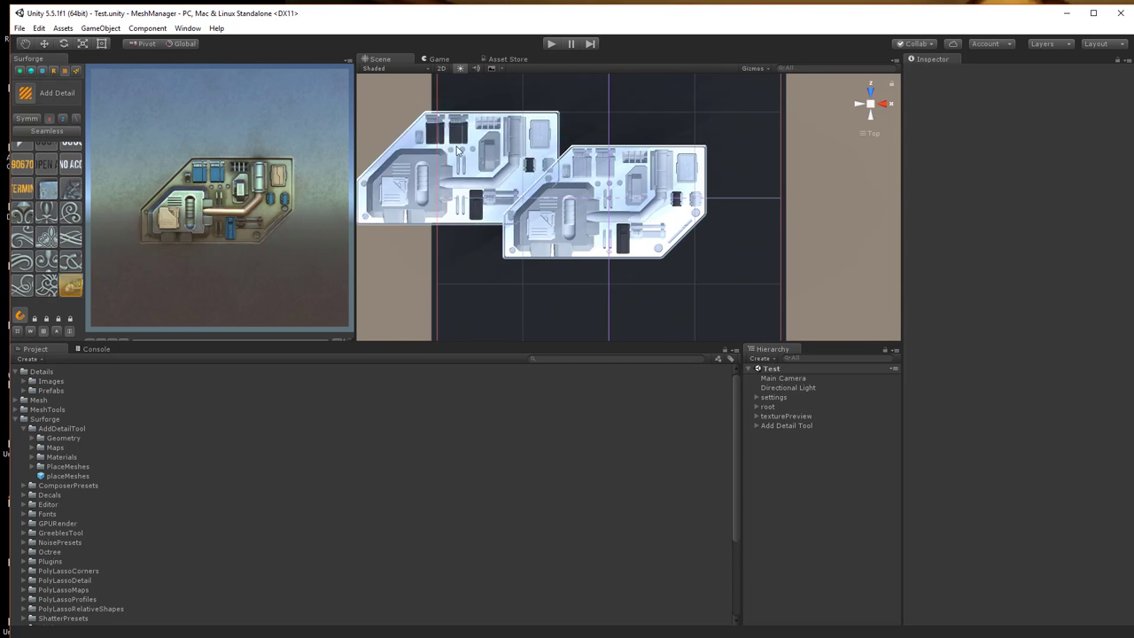
{"action": "left_click_drag", "start_coordinate": [462, 131], "coordinate": [502, 151]}
{"action": "scroll", "coordinate": [493, 164], "scroll_direction": "up", "scroll_amount": 5}
{"action": "left_click", "coordinate": [496, 165]}
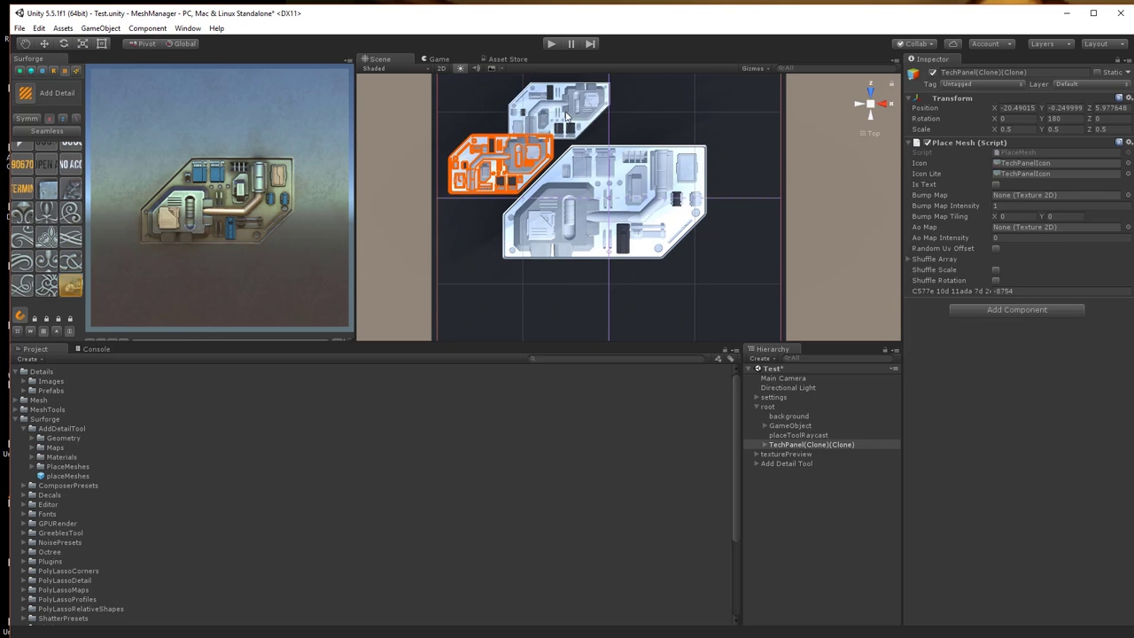
{"action": "left_click", "coordinate": [629, 114]}
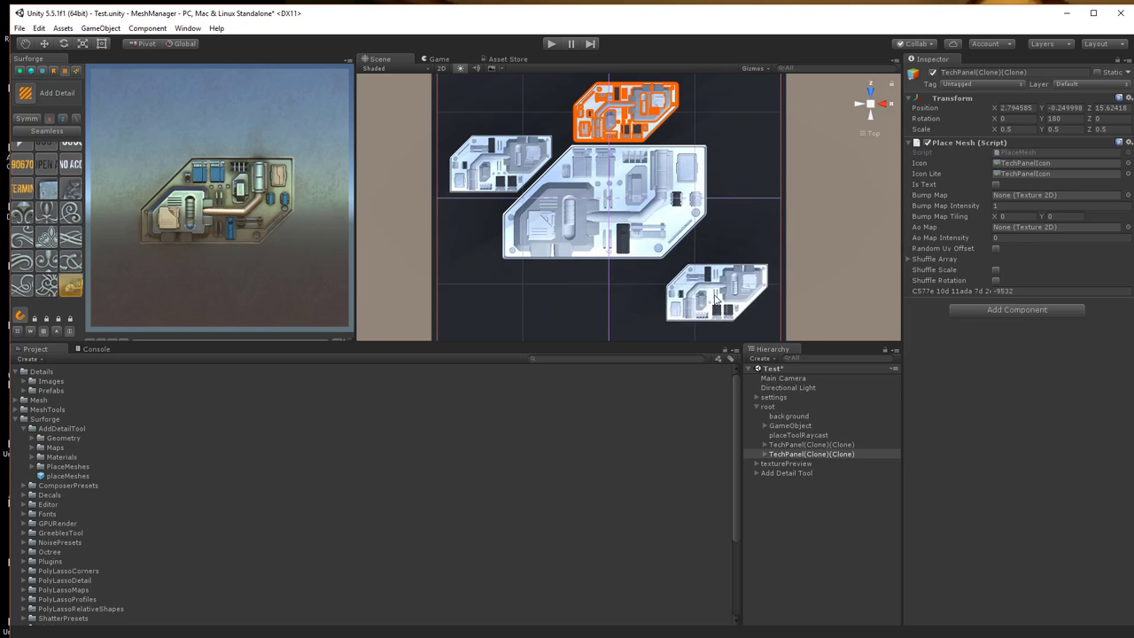
Place a TechPanel copy at 0.7 scale, rotated -45 degrees, along the large panel's lower-right slanted edge.
{"action": "scroll", "coordinate": [718, 292], "scroll_direction": "up", "scroll_amount": 5}
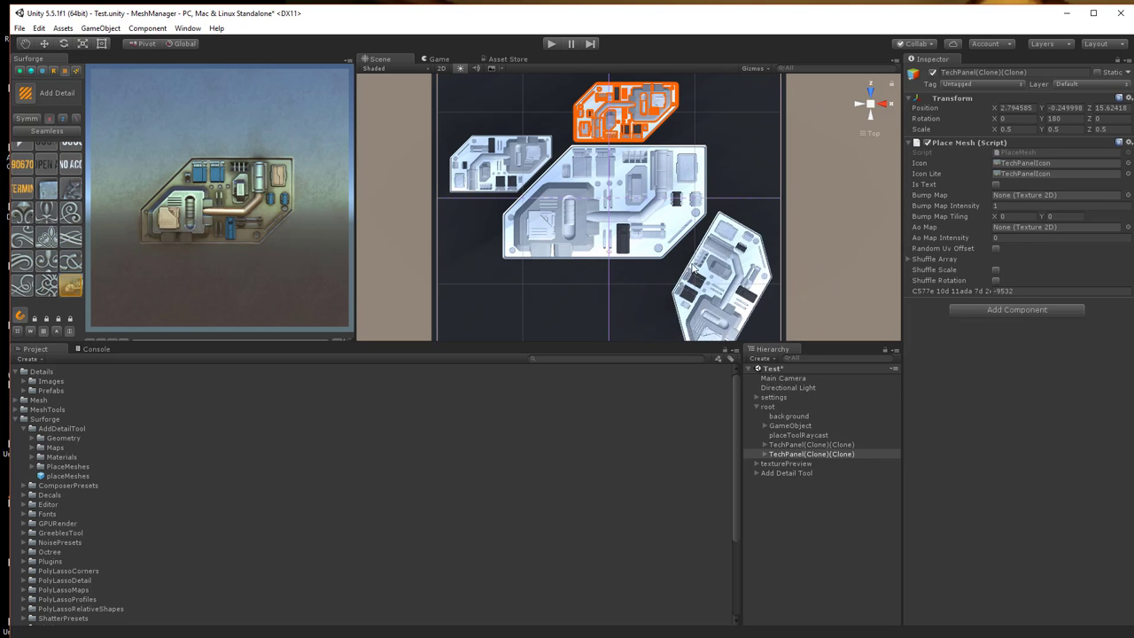
{"action": "scroll", "coordinate": [719, 282], "scroll_direction": "down", "scroll_amount": 1}
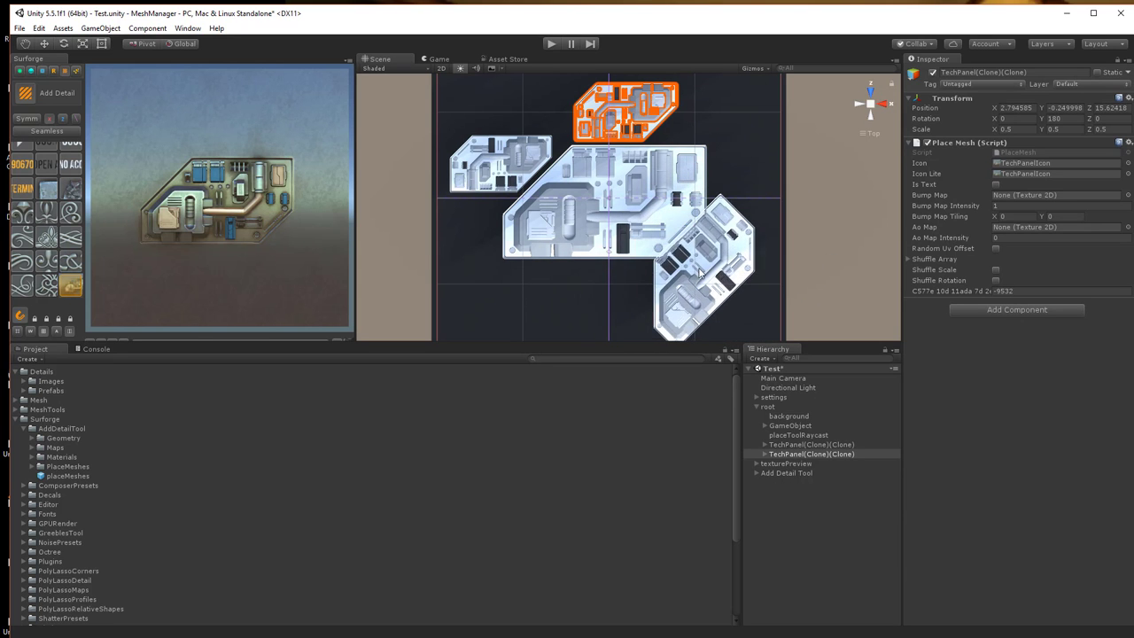
{"action": "left_click", "coordinate": [707, 270]}
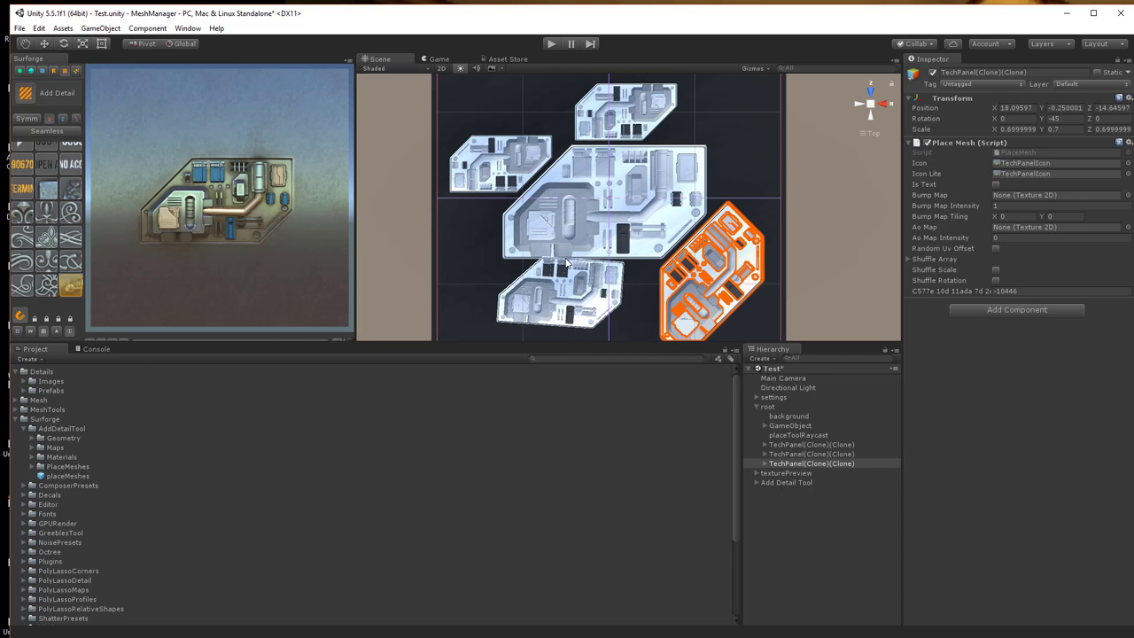
Place two unrotated TechPanel copies at 0.3 scale side by side below the large panel.
{"action": "scroll", "coordinate": [572, 275], "scroll_direction": "down", "scroll_amount": 4}
{"action": "left_click", "coordinate": [618, 282]}
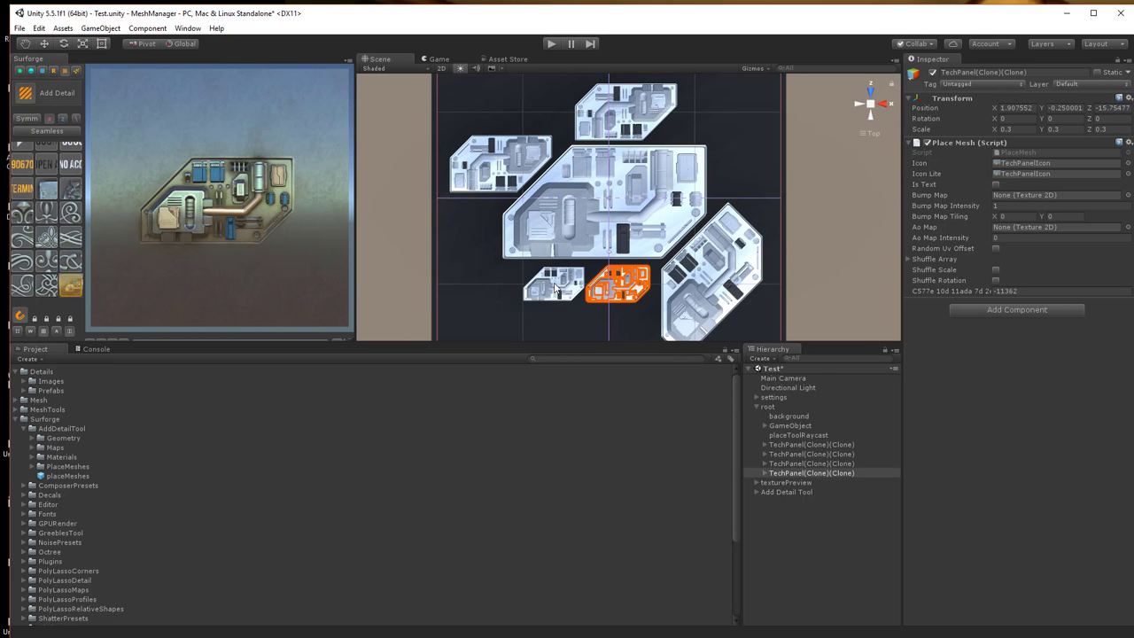
{"action": "left_click", "coordinate": [554, 288]}
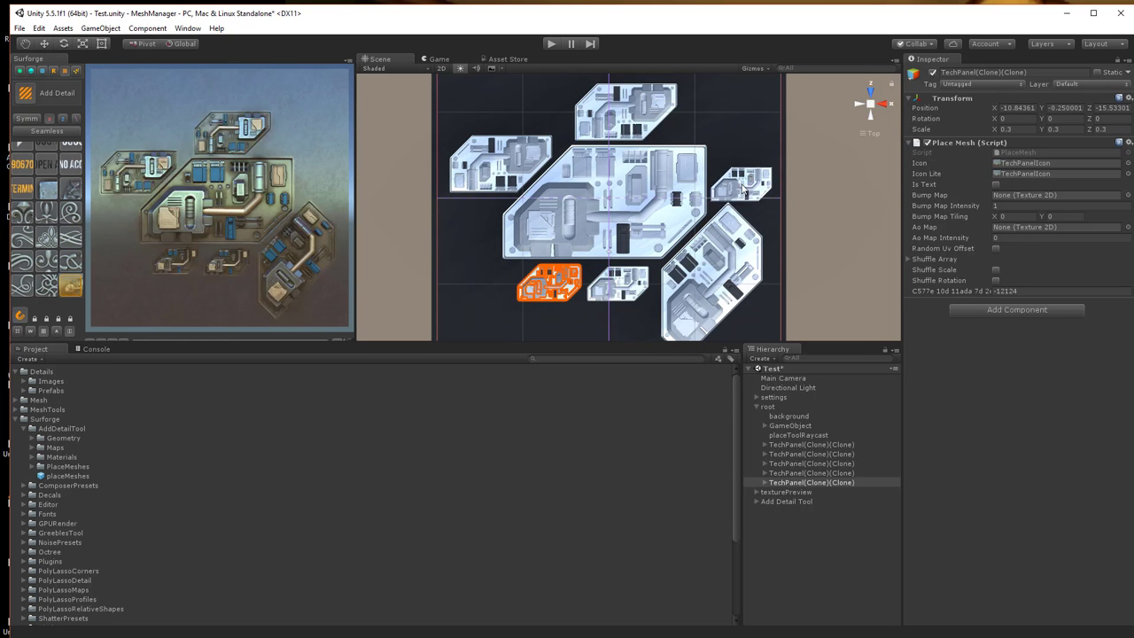